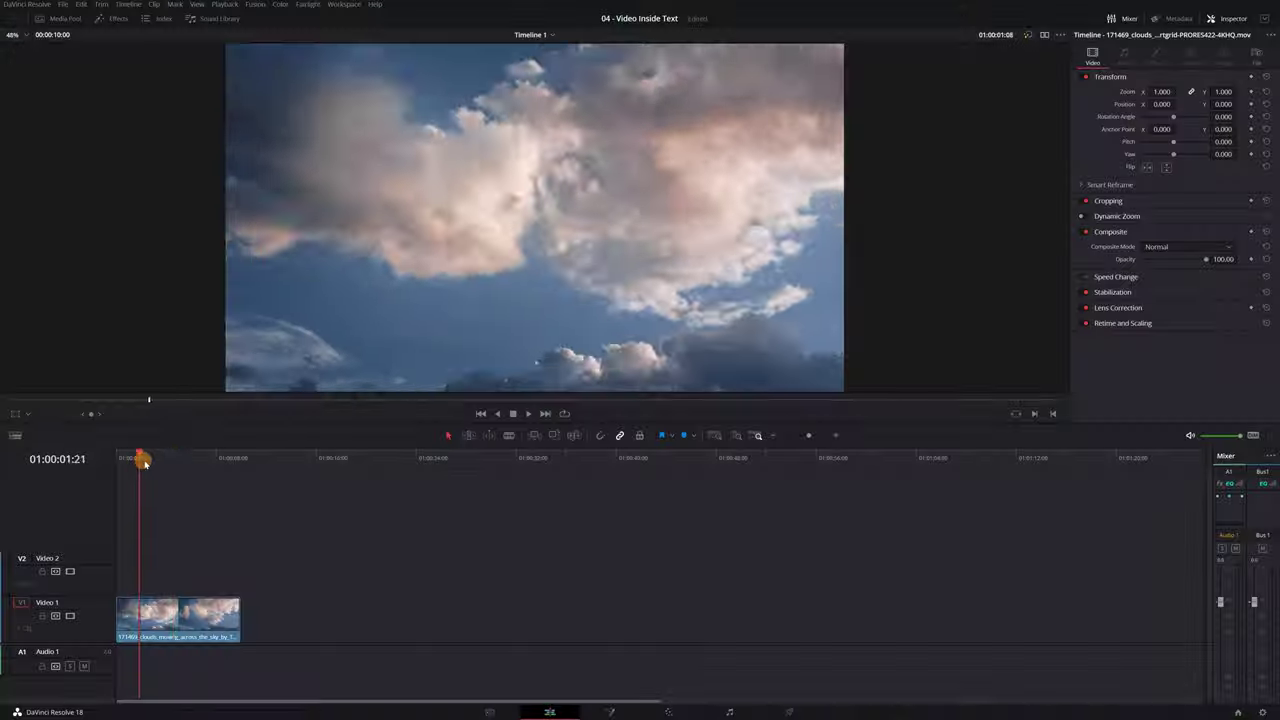
# Step: Scrub through the clouds footage, then drag the clouds clip from V1 up onto V2
pyautogui.moveTo(143, 462); pyautogui.dragTo(186, 472)
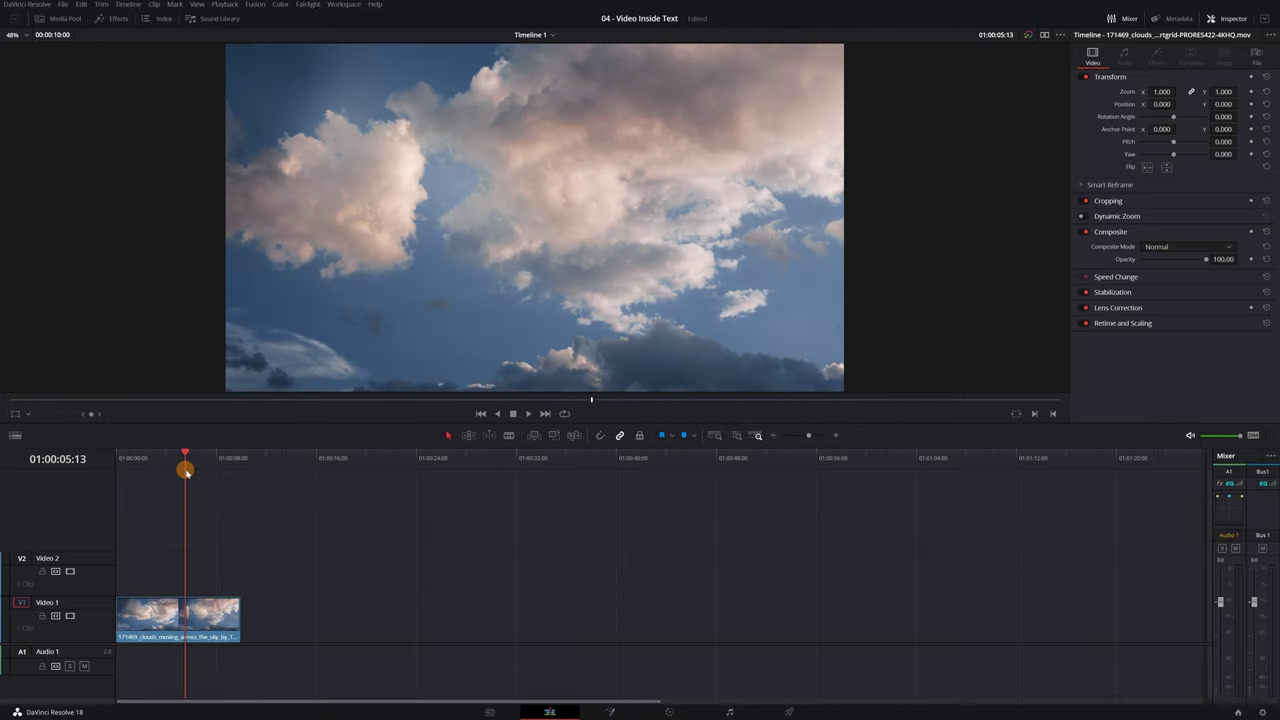
pyautogui.click(167, 603)
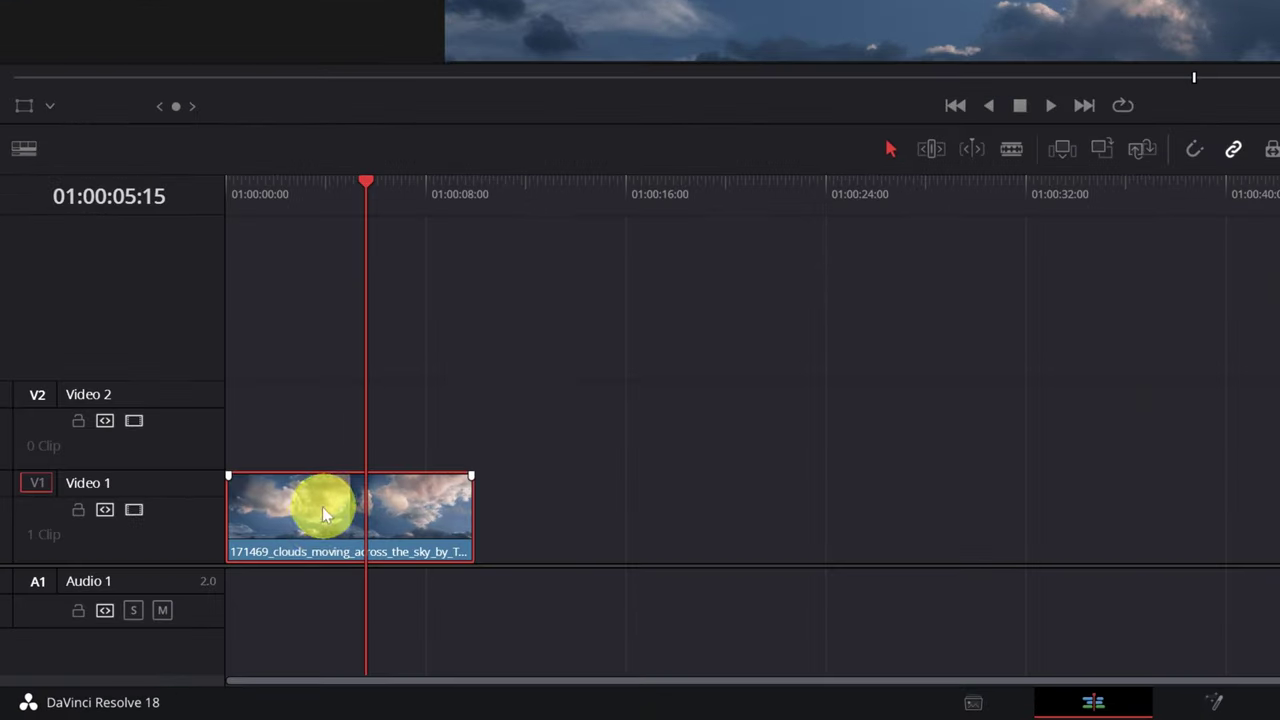
pyautogui.moveTo(322, 520); pyautogui.dragTo(323, 429)
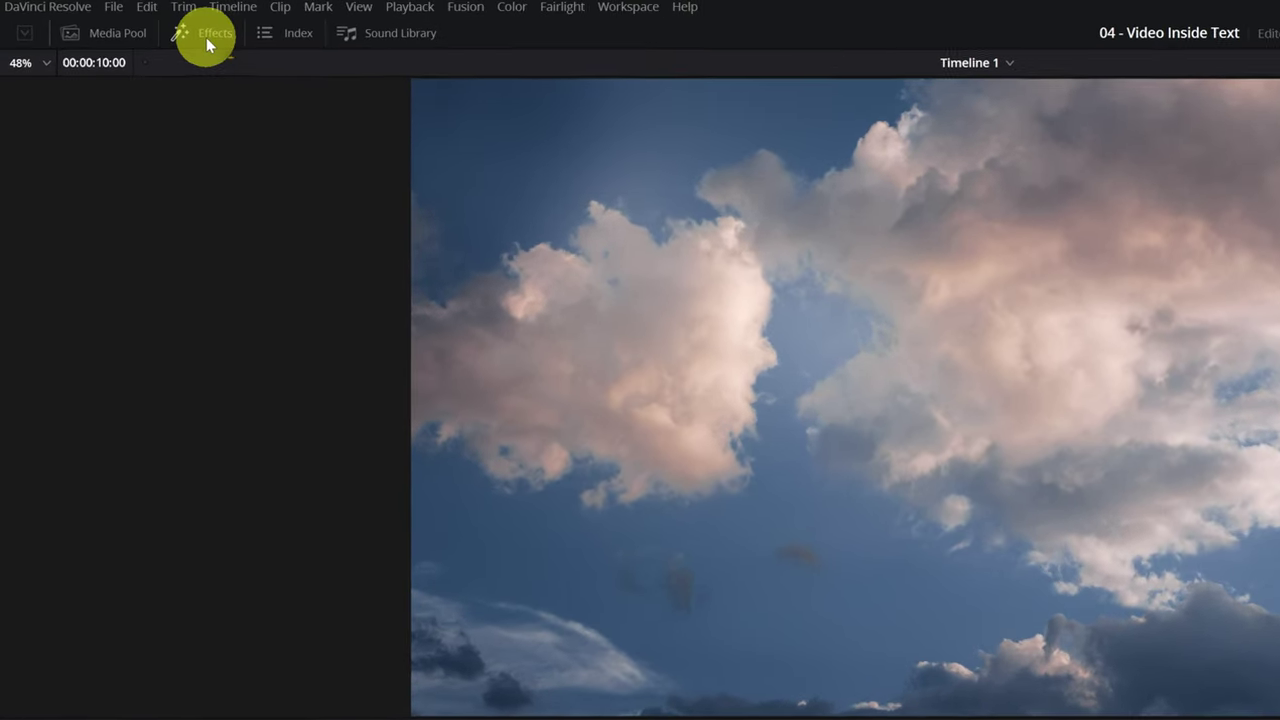
# Step: Show the Effects library's Toolbox > Titles list with Text and Text+
pyautogui.click(207, 38)
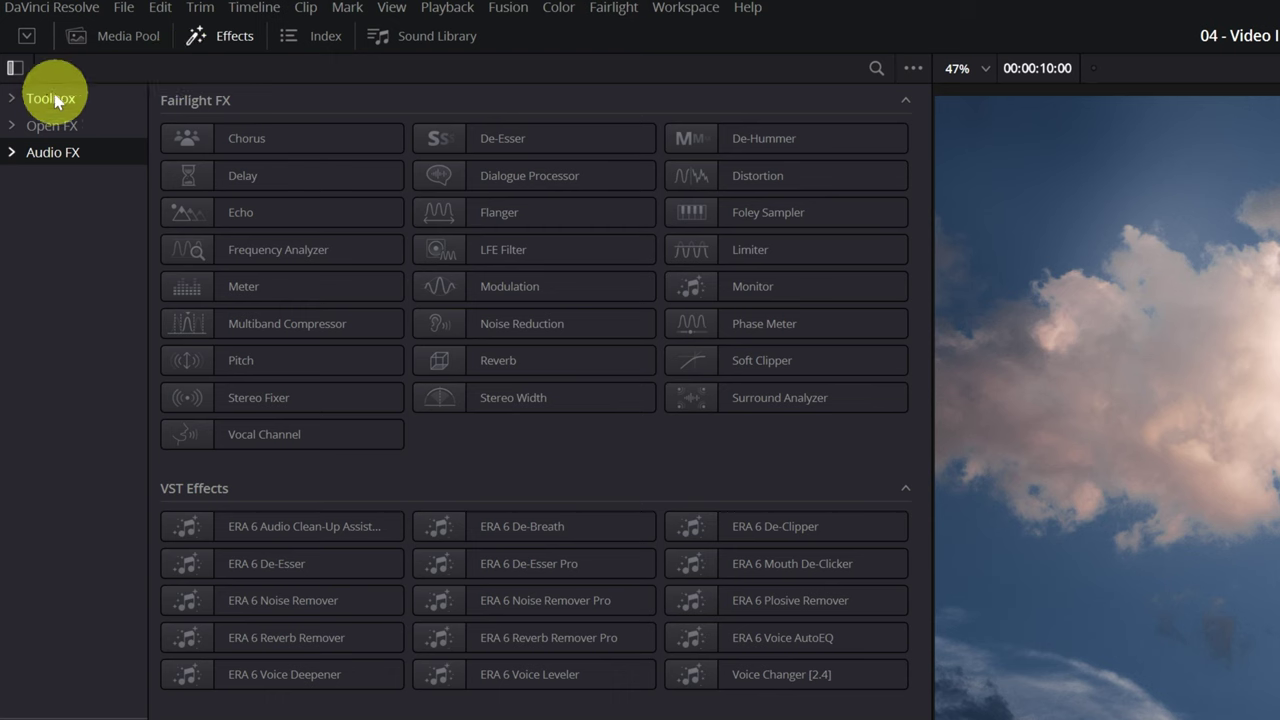
pyautogui.click(12, 100)
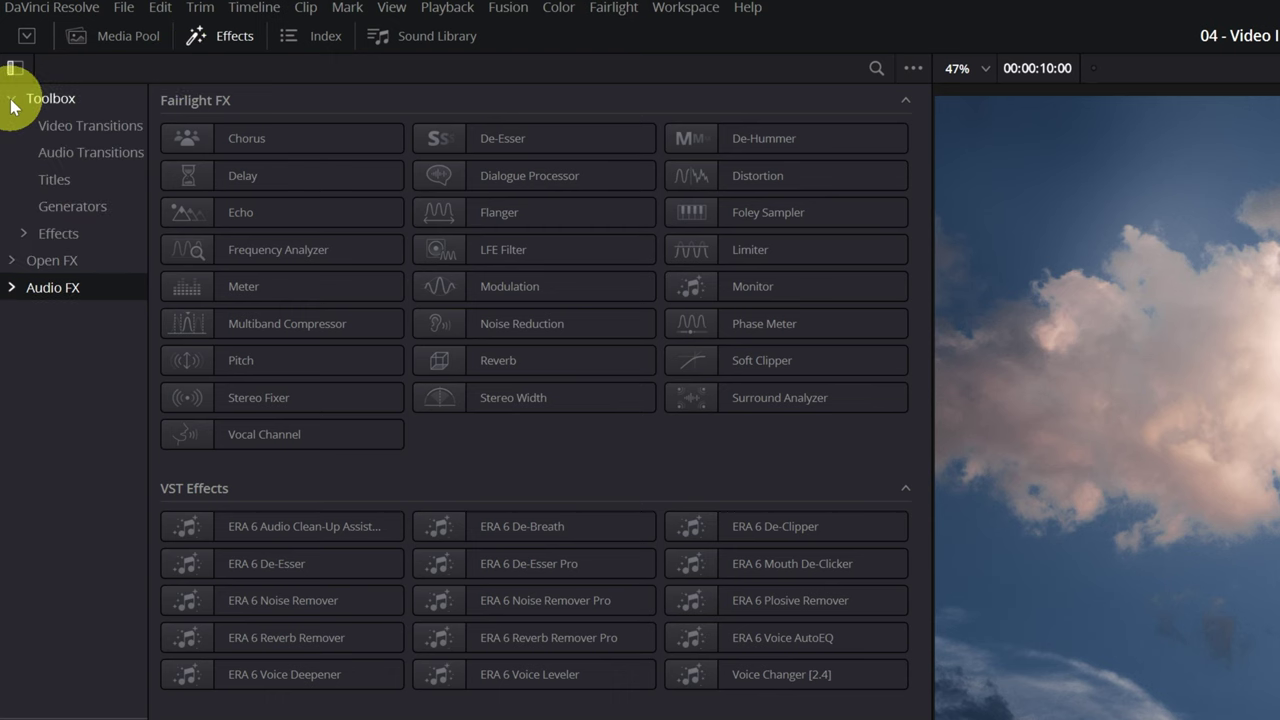
pyautogui.click(62, 188)
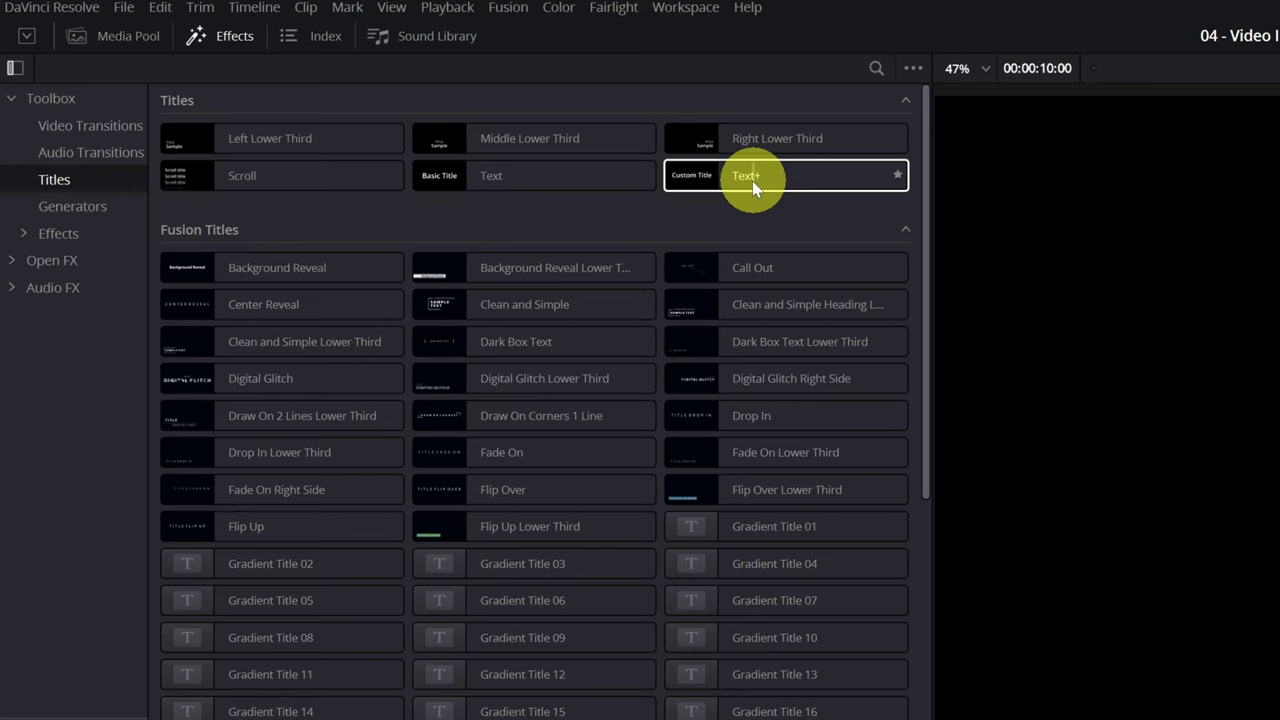
# Step: Place the Text title on Video 1 under the clouds and trim it to the clouds' length
pyautogui.click(511, 178)
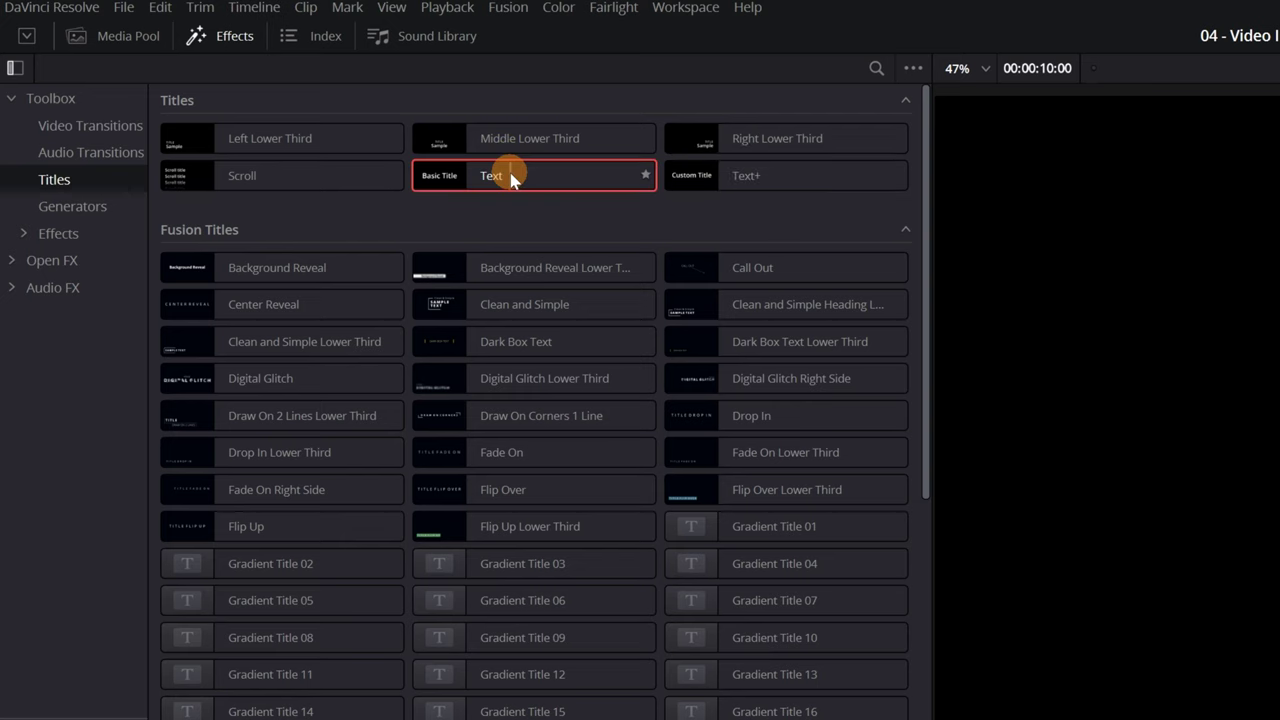
pyautogui.moveTo(511, 178); pyautogui.dragTo(230, 517)
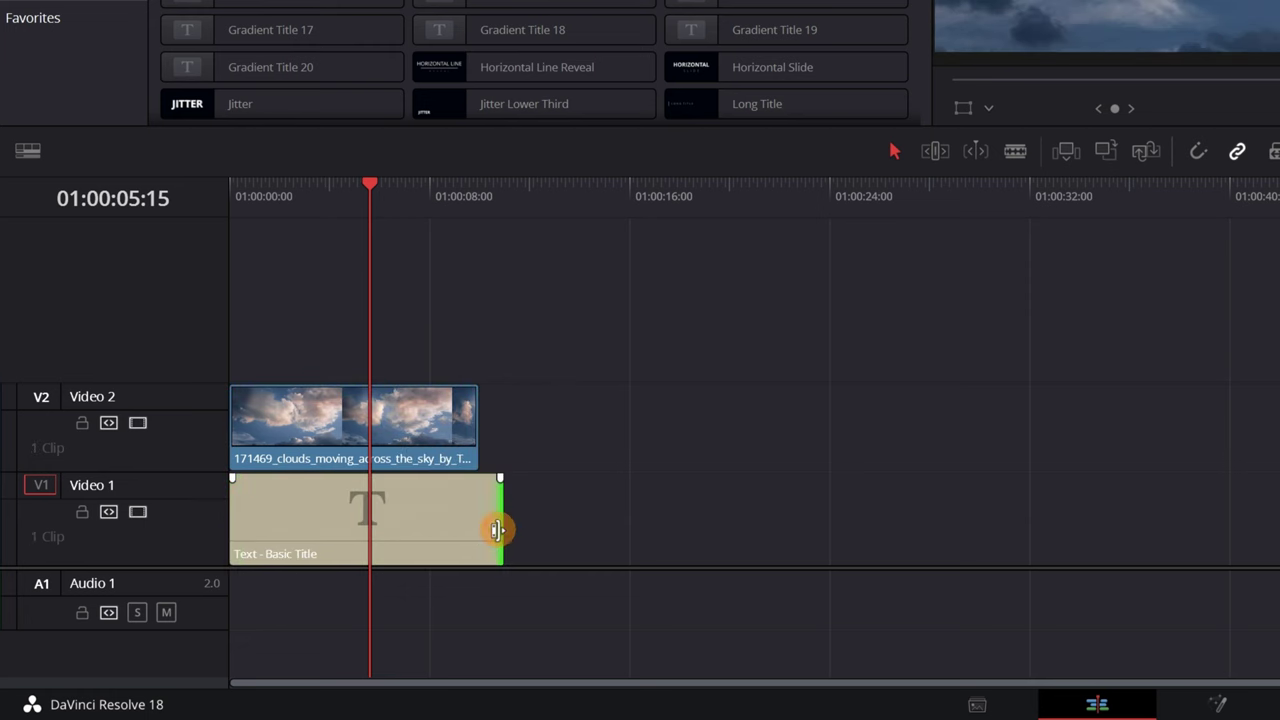
pyautogui.moveTo(497, 530); pyautogui.dragTo(471, 530)
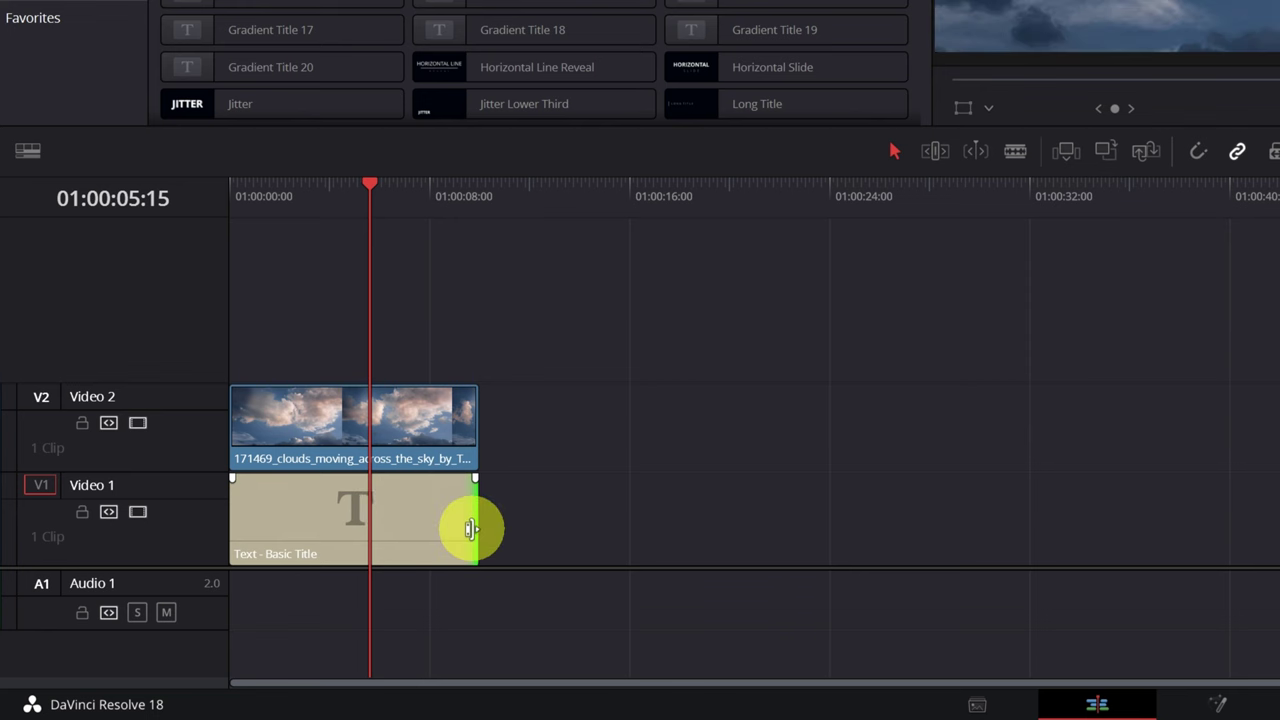
pyautogui.click(342, 430)
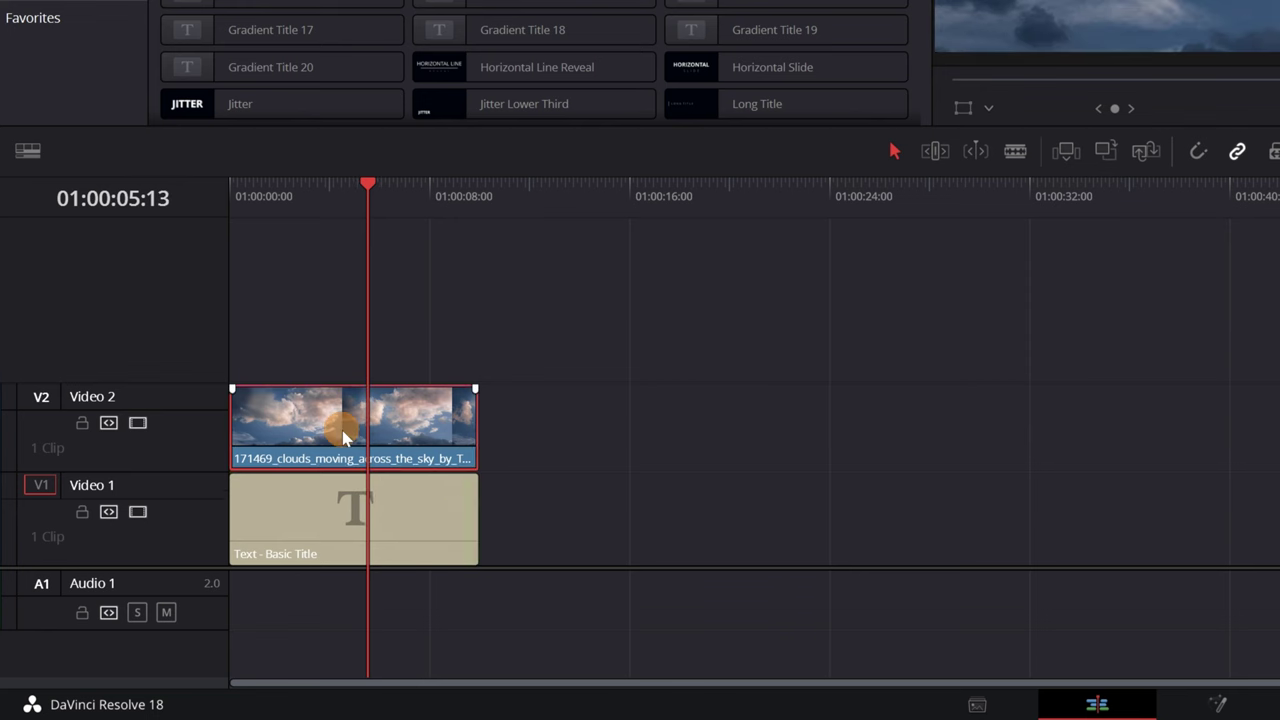
# Step: Disable Video 2 and select the title clip so its Inspector text settings show
pyautogui.click(137, 425)
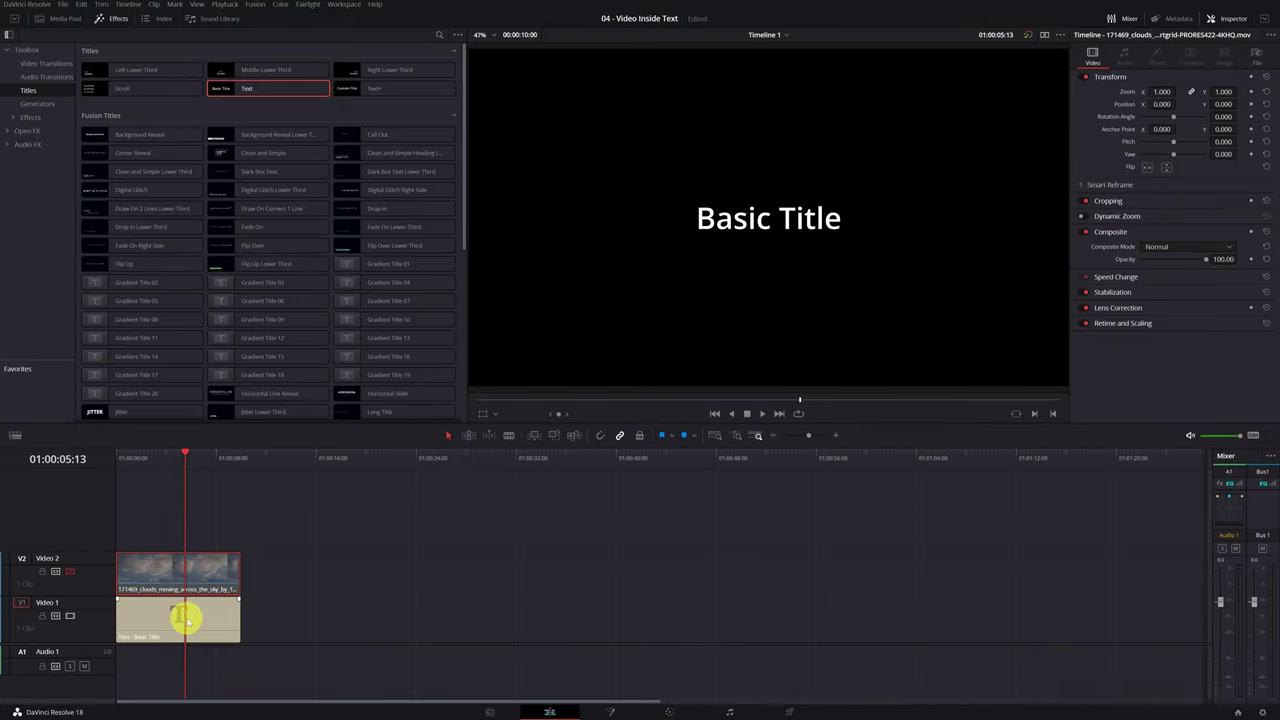
pyautogui.click(183, 620)
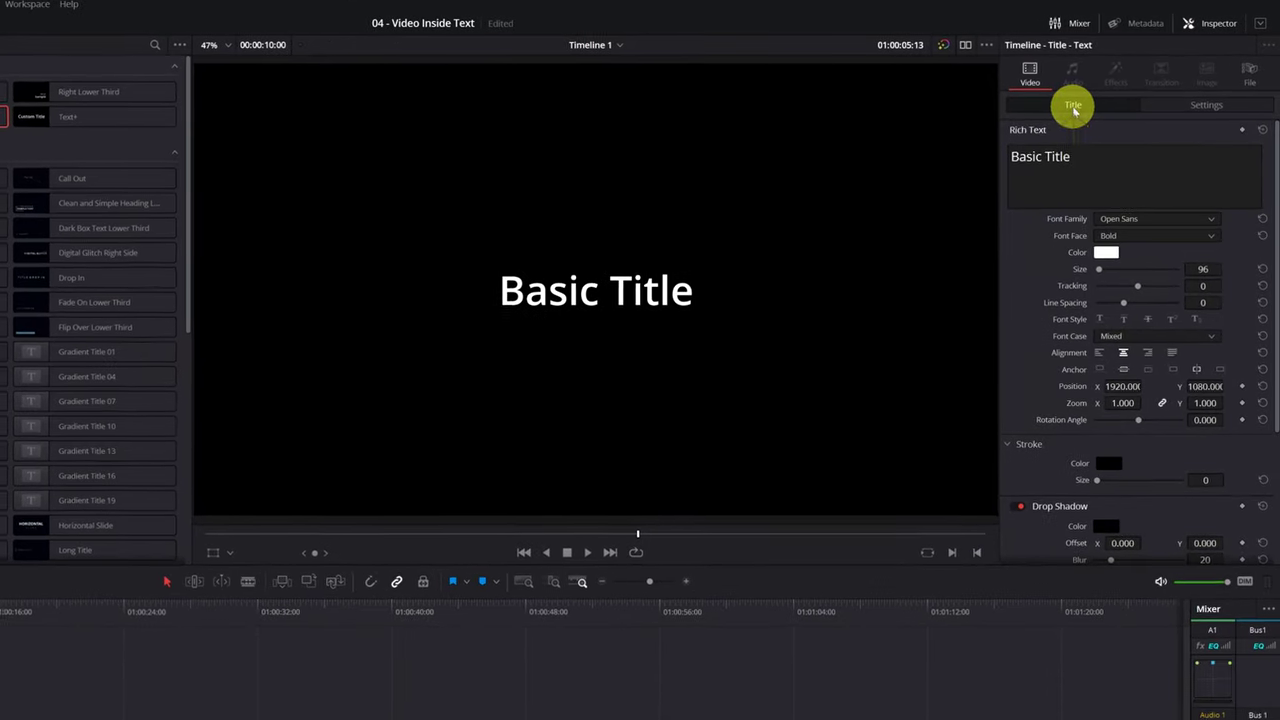
pyautogui.click(1215, 27)
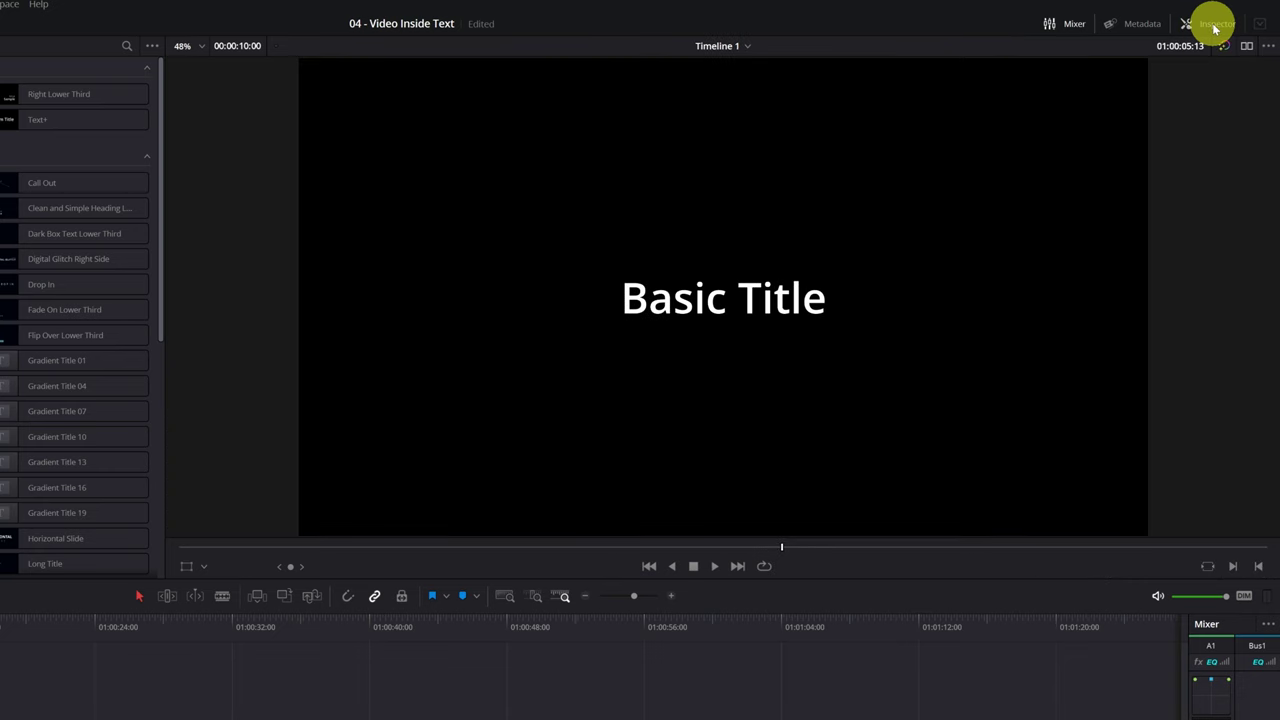
pyautogui.click(1215, 27)
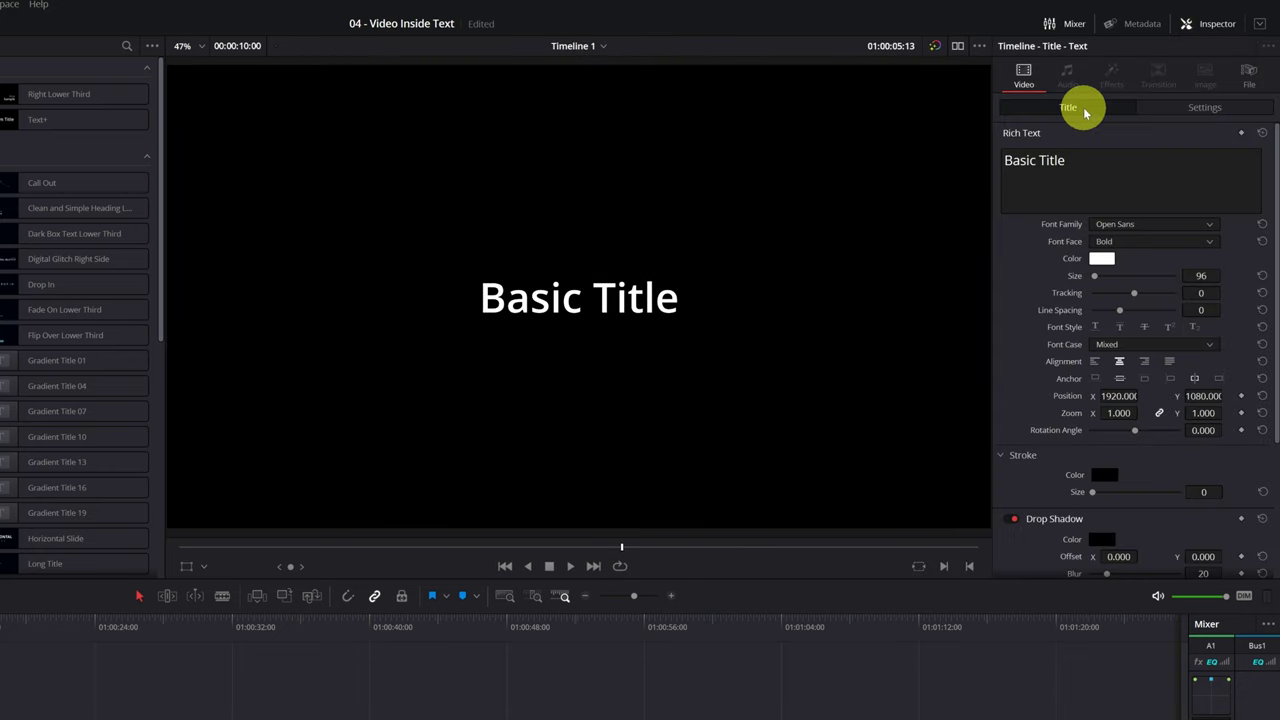
# Step: Change the title to 'TEXT' in the Impact font at size 1029
pyautogui.click(1076, 158)
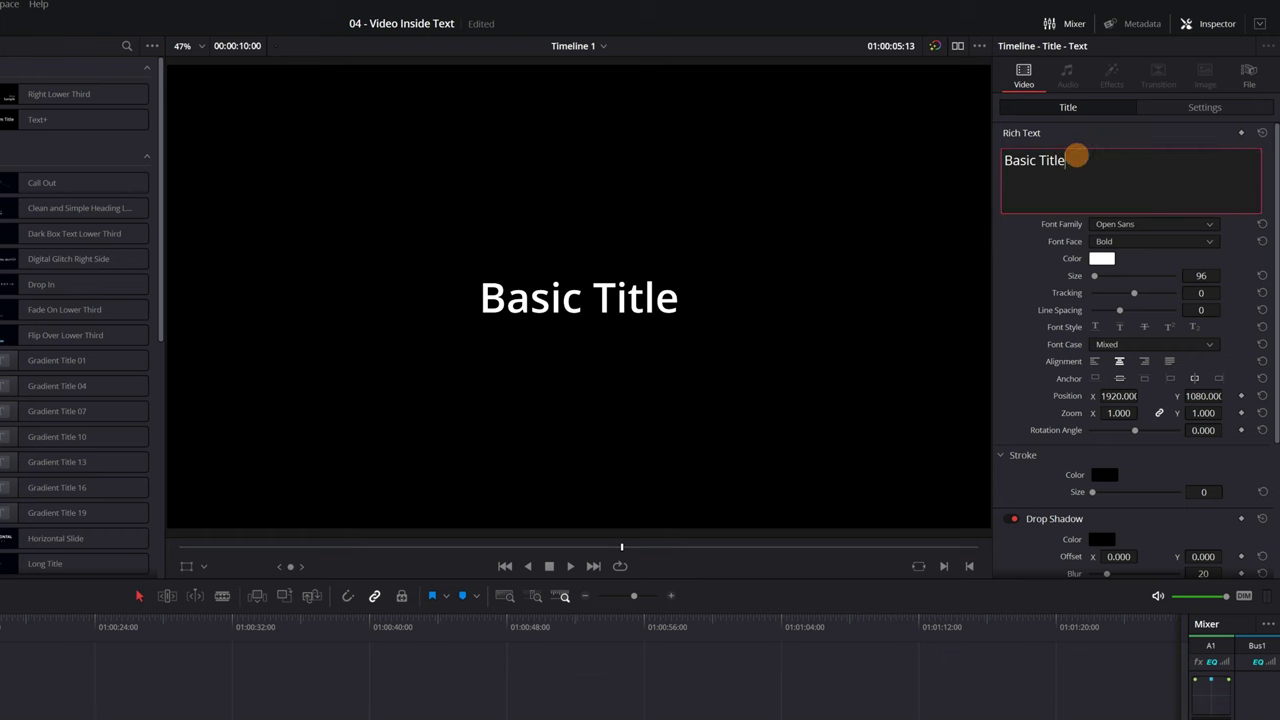
pyautogui.write('TEXT')
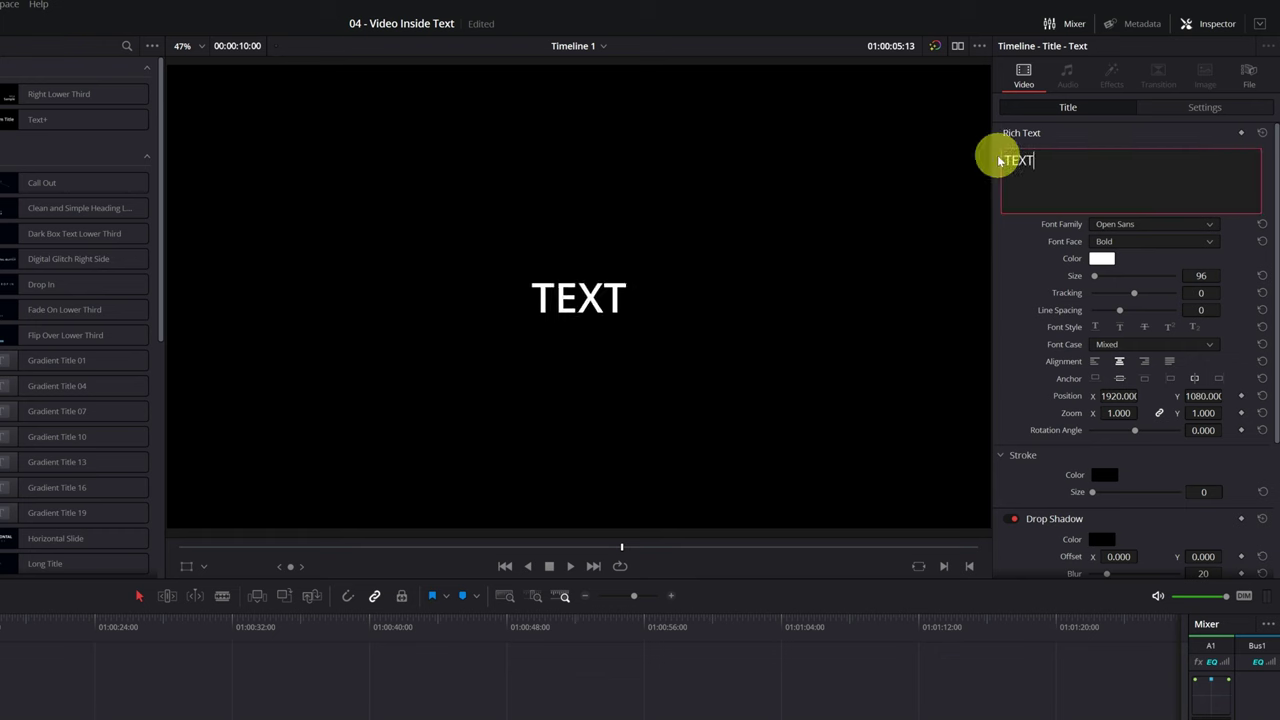
pyautogui.click(1135, 224)
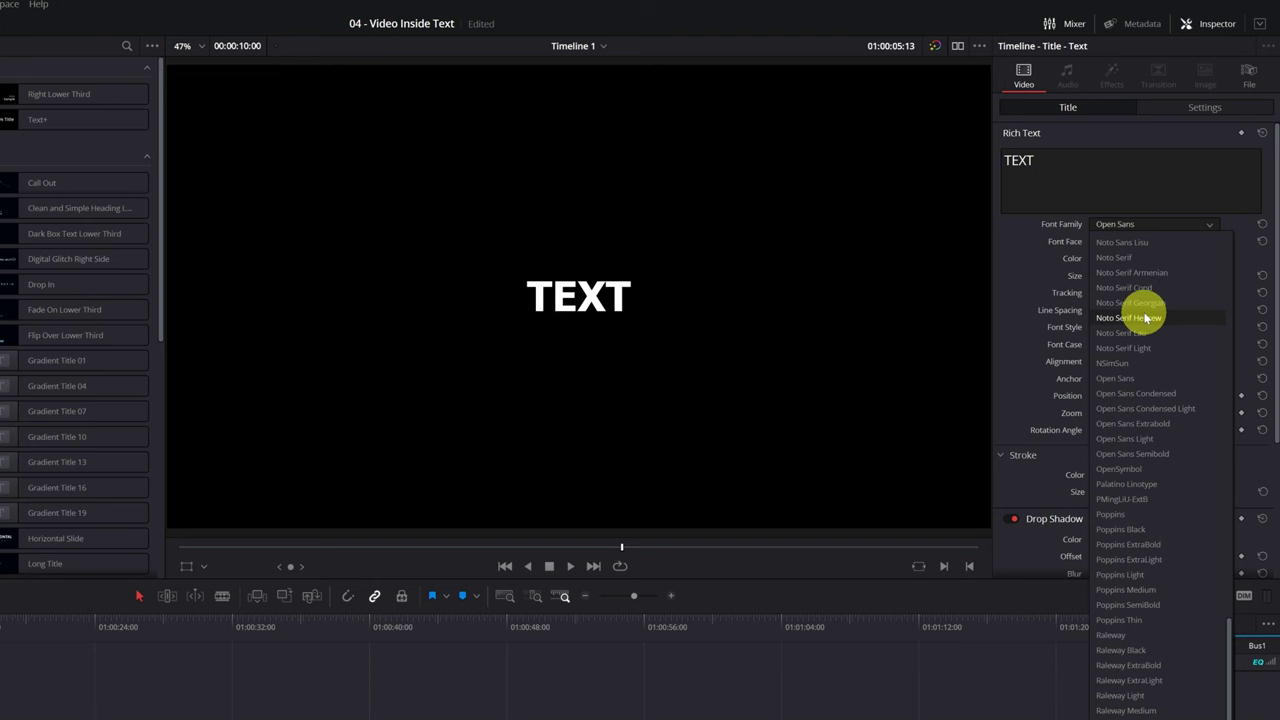
pyautogui.scroll(5, 1144, 312)
pyautogui.press('Return')
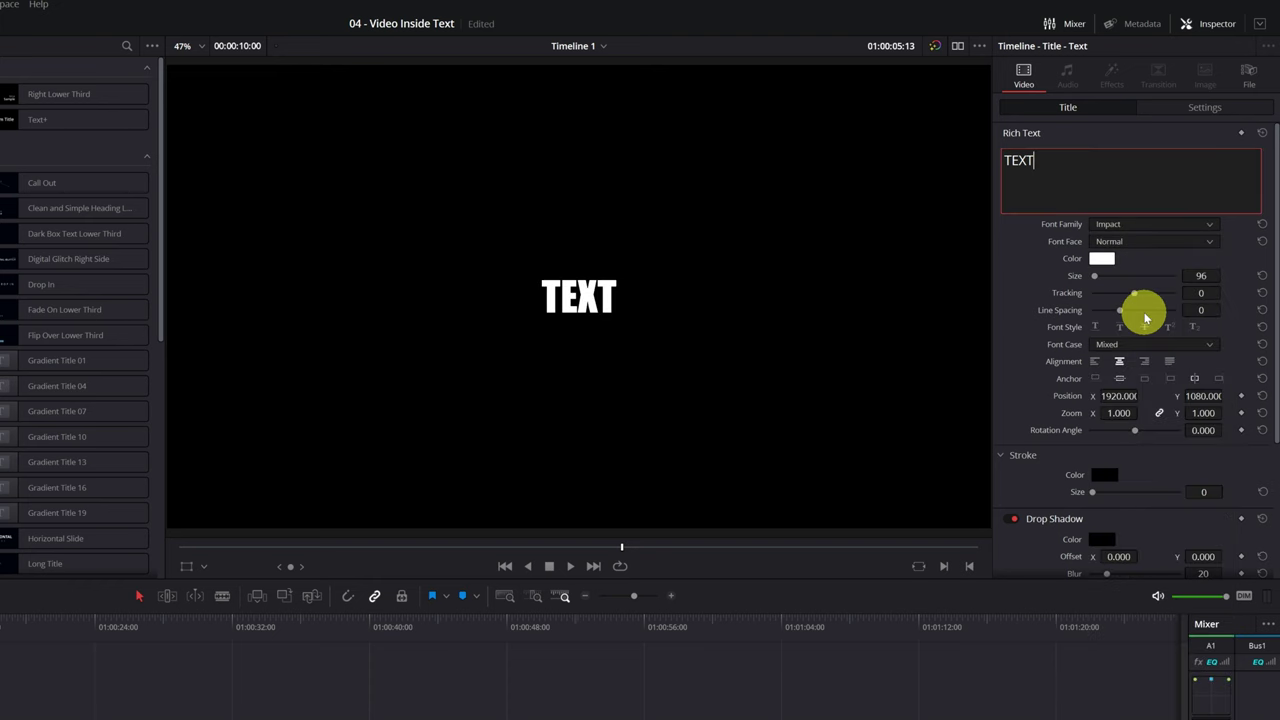
pyautogui.moveTo(1202, 275); pyautogui.dragTo(965, 497)
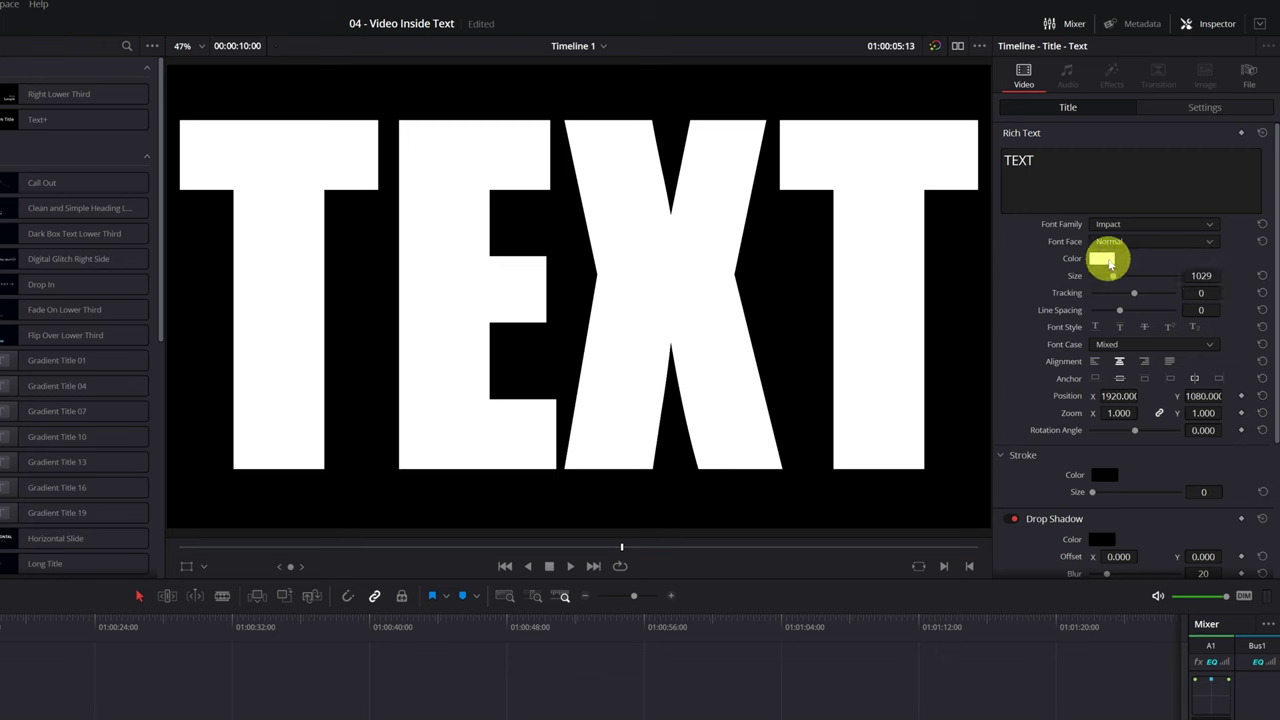
pyautogui.click(1103, 260)
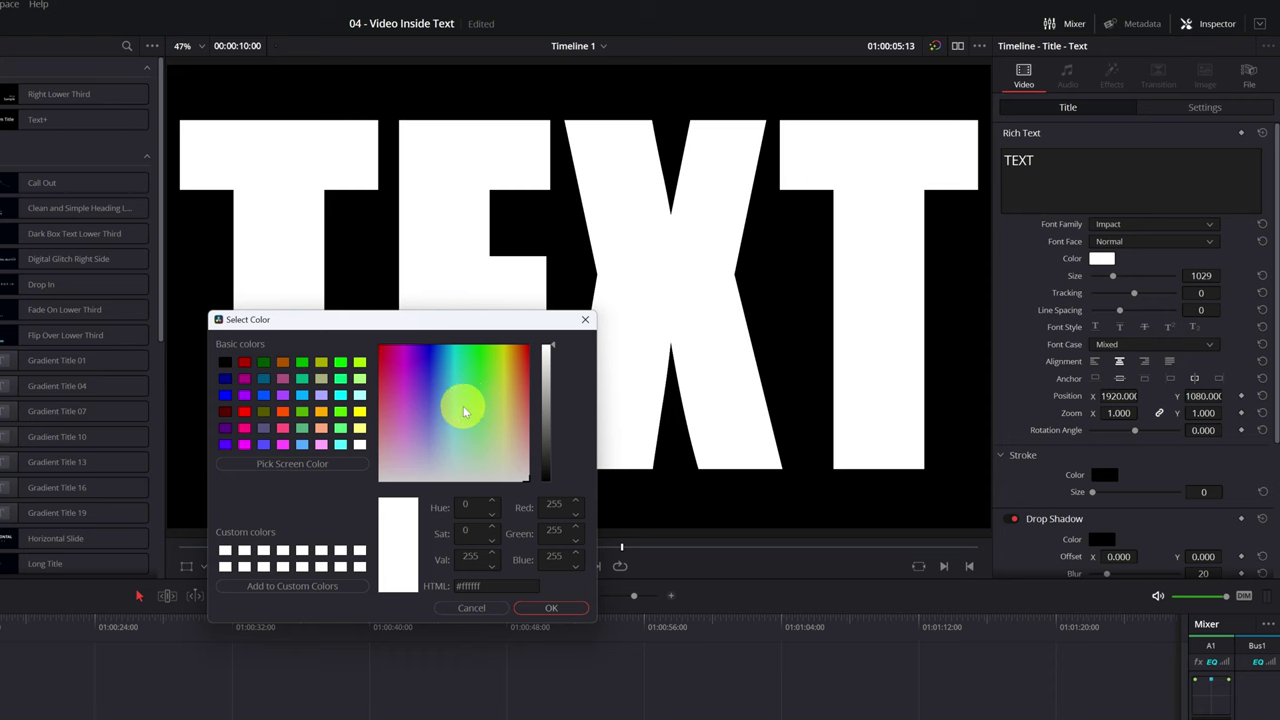
pyautogui.moveTo(488, 372); pyautogui.dragTo(493, 495)
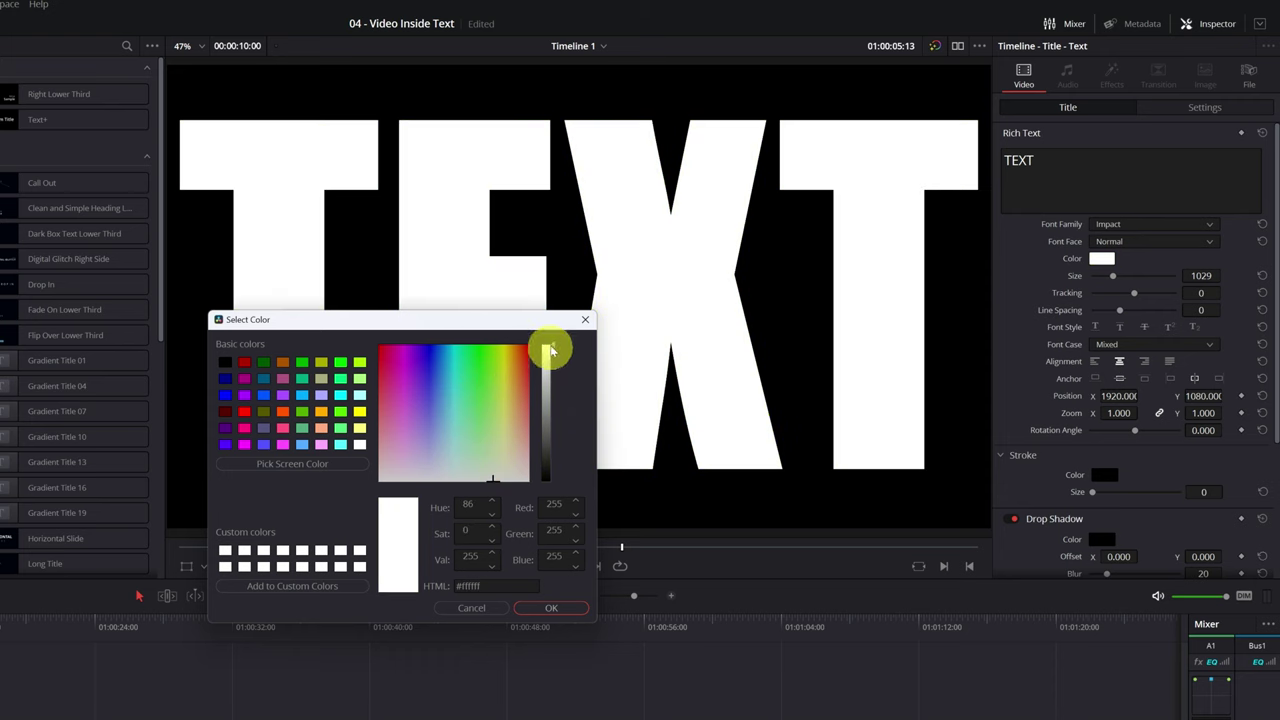
pyautogui.moveTo(553, 347)
pyautogui.mouseDown()
pyautogui.moveTo(554, 430)
pyautogui.moveTo(554, 346)
pyautogui.mouseUp()
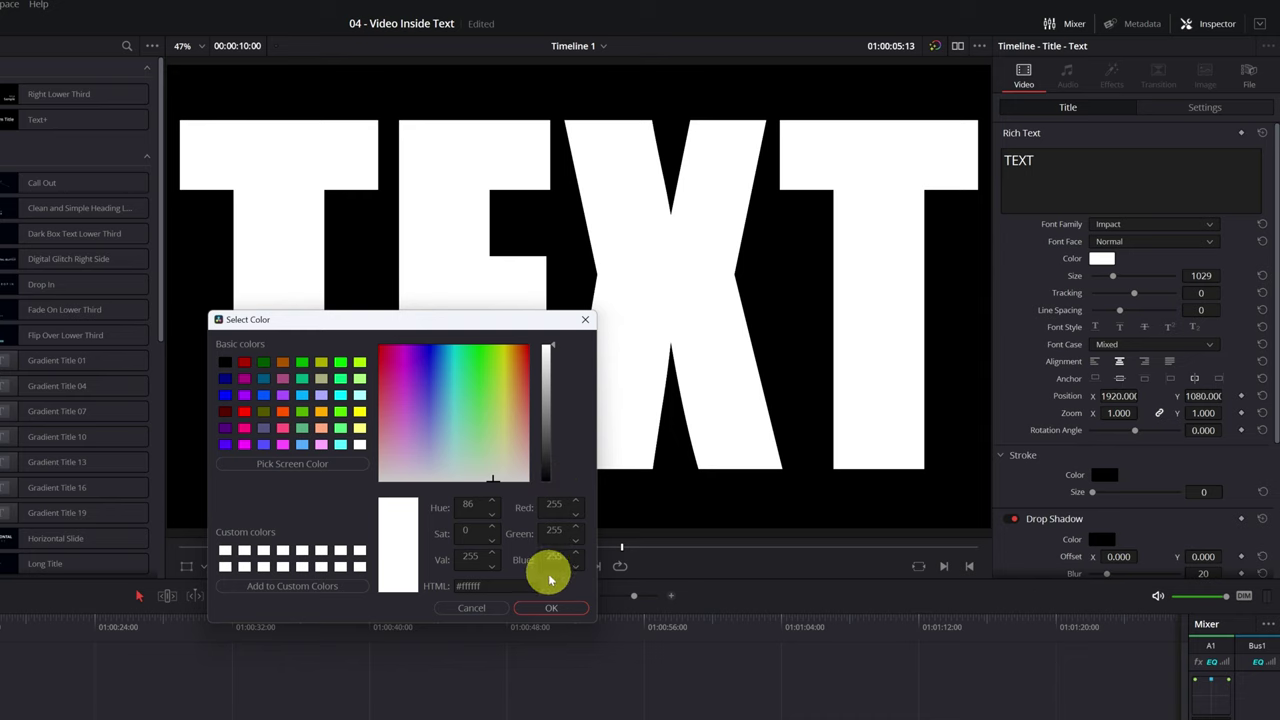
pyautogui.click(549, 608)
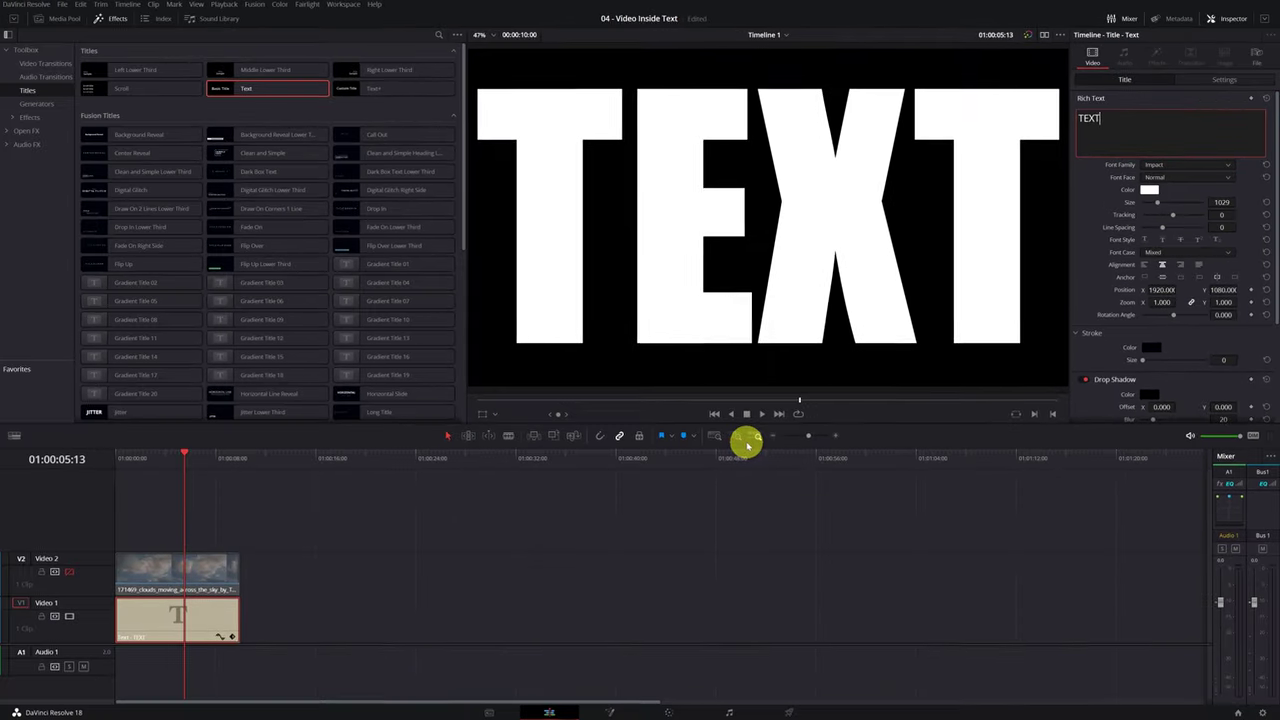
# Step: Close Effects, re-enable Video 2, and set the clouds clip's Composite Mode to Darken
pyautogui.click(113, 18)
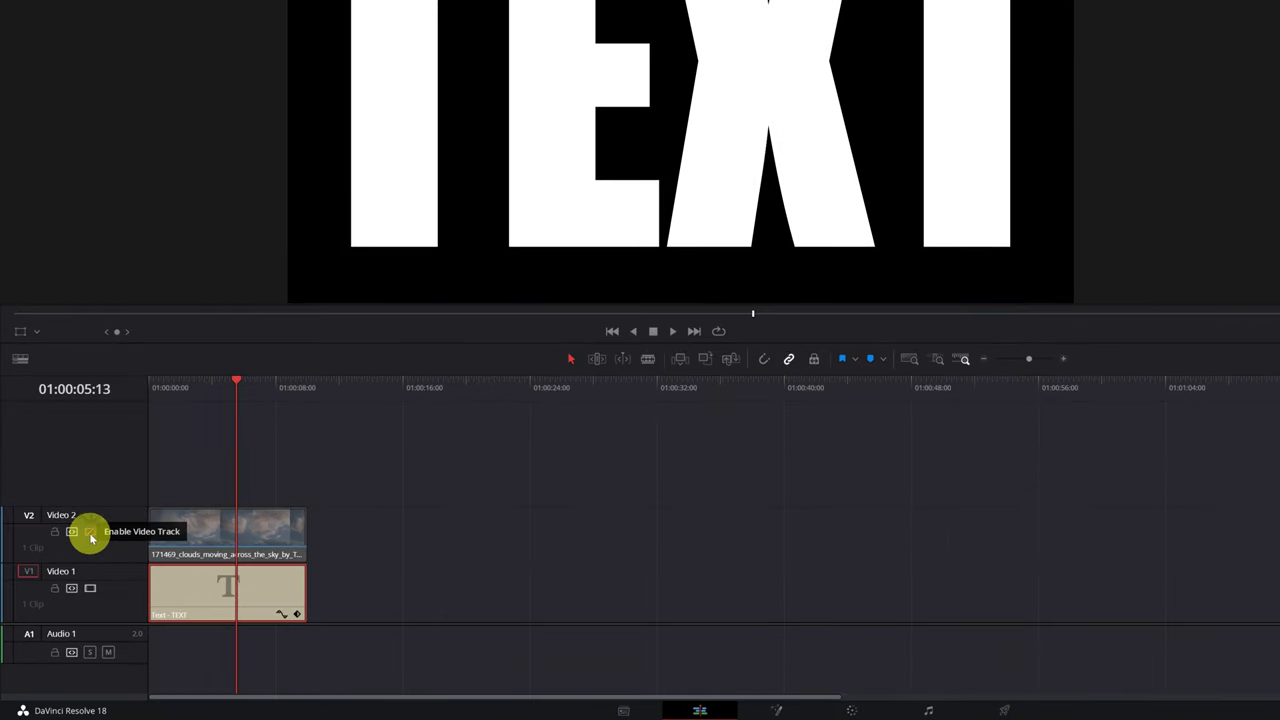
pyautogui.click(89, 532)
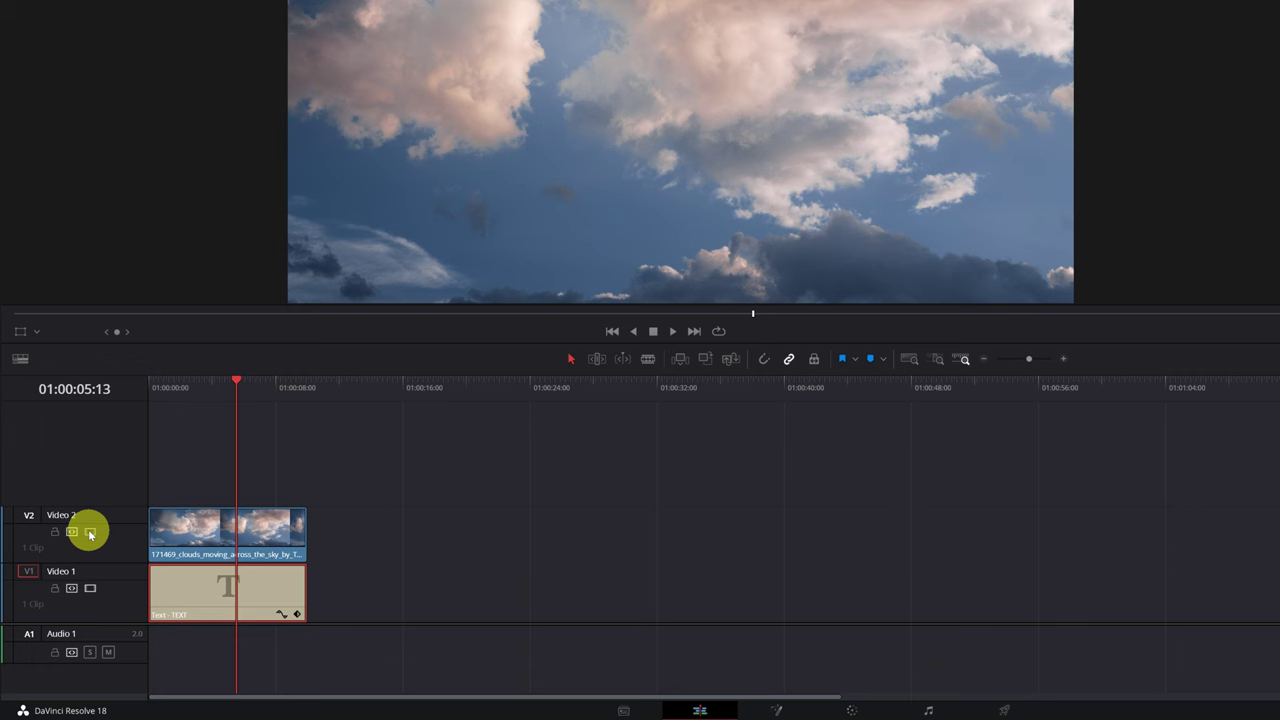
pyautogui.click(230, 537)
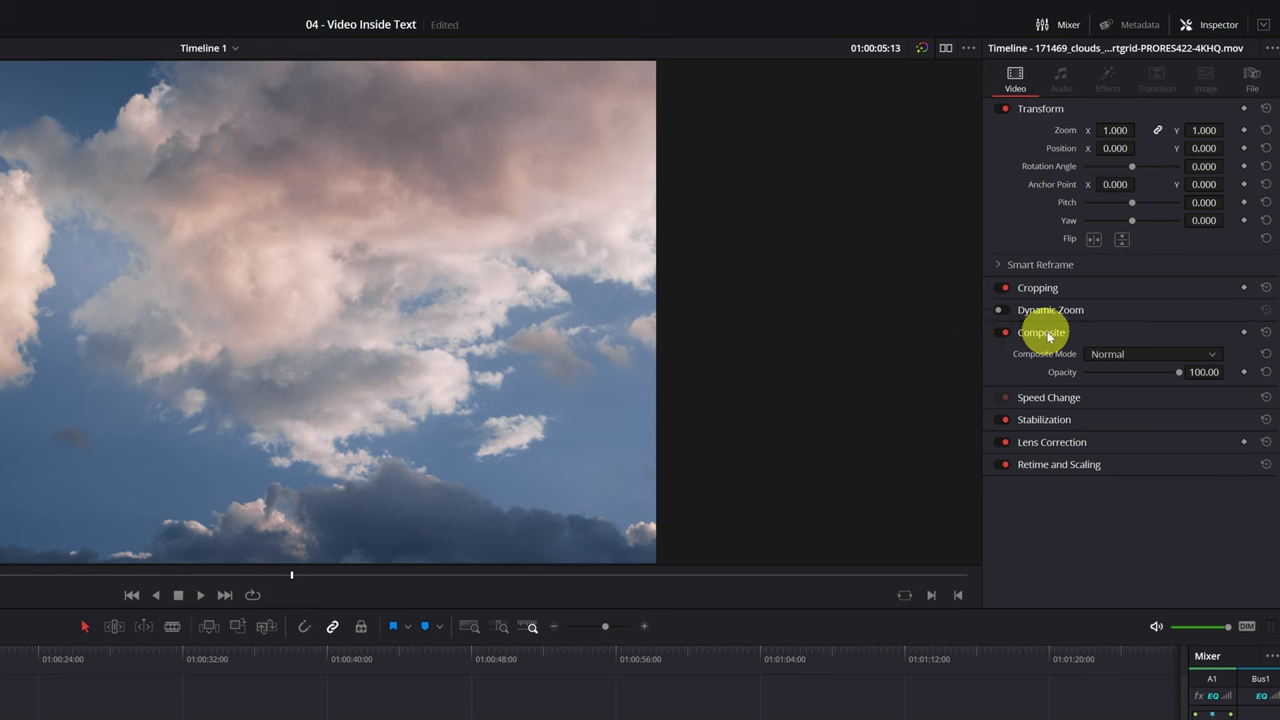
pyautogui.click(1206, 352)
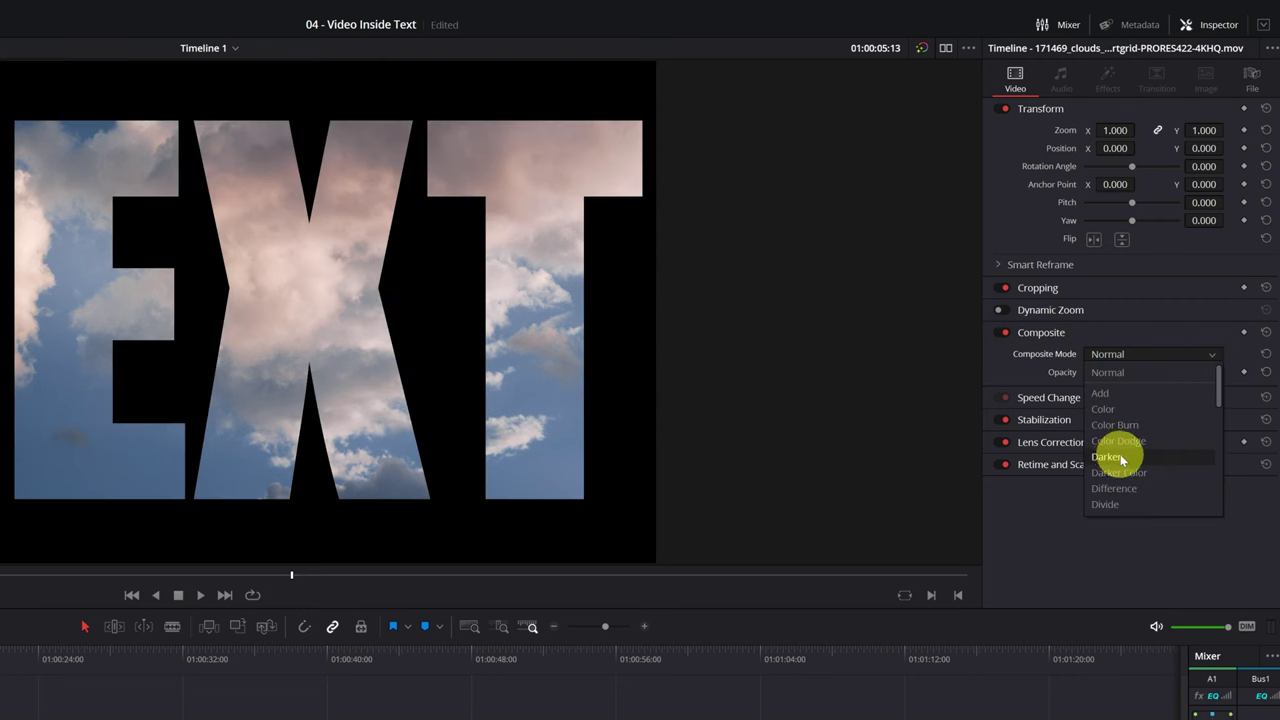
pyautogui.click(1108, 457)
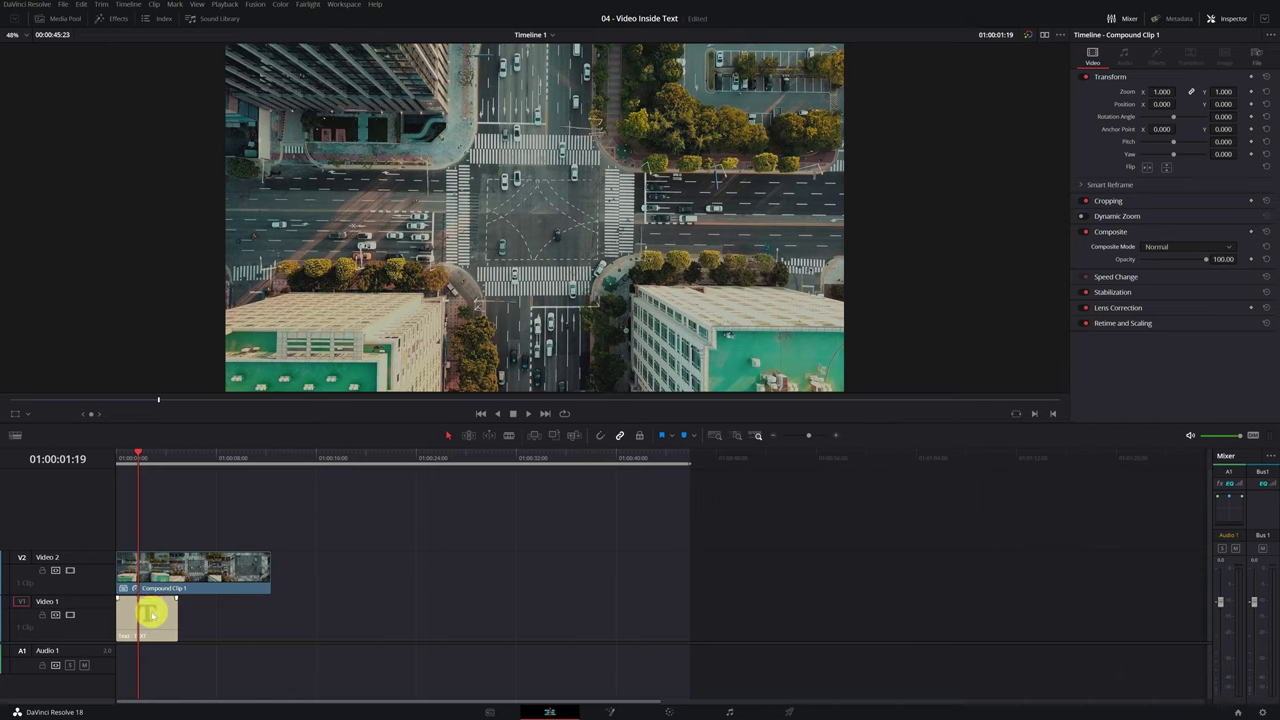
# Step: Set Compound Clip 1's Inspector Composite Mode to Darken
pyautogui.click(168, 572)
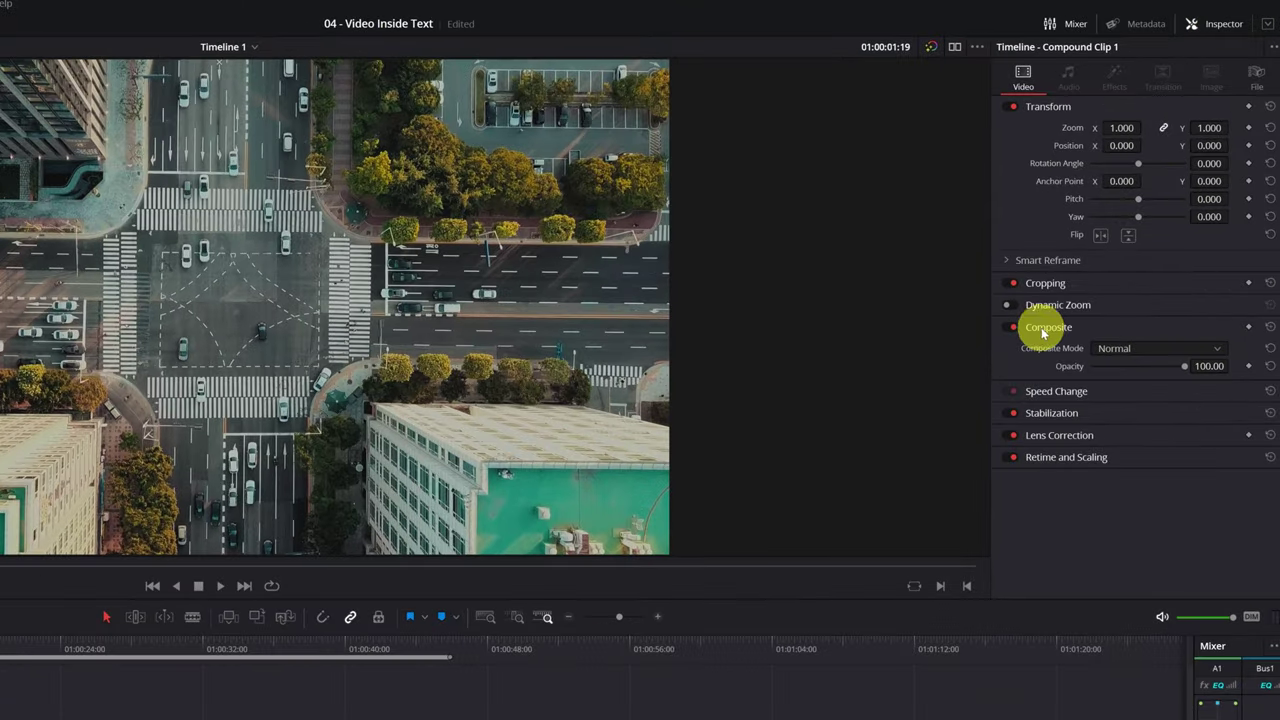
pyautogui.click(1217, 352)
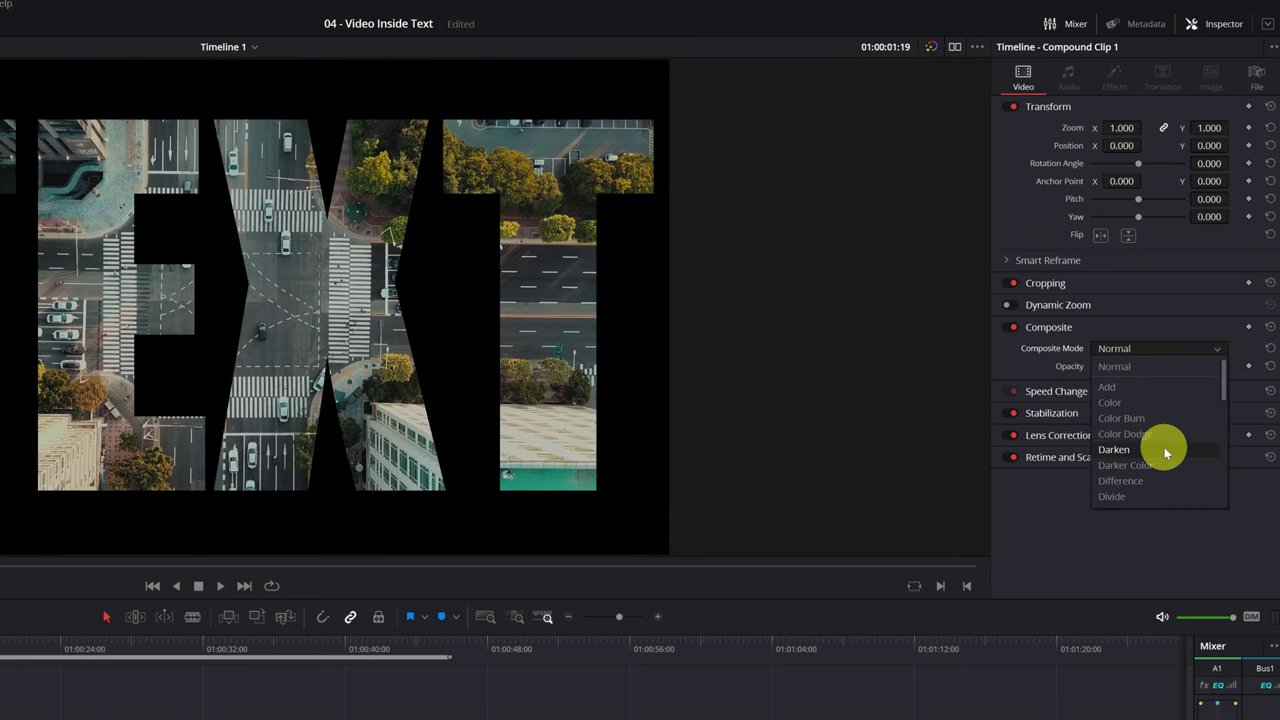
pyautogui.click(1164, 450)
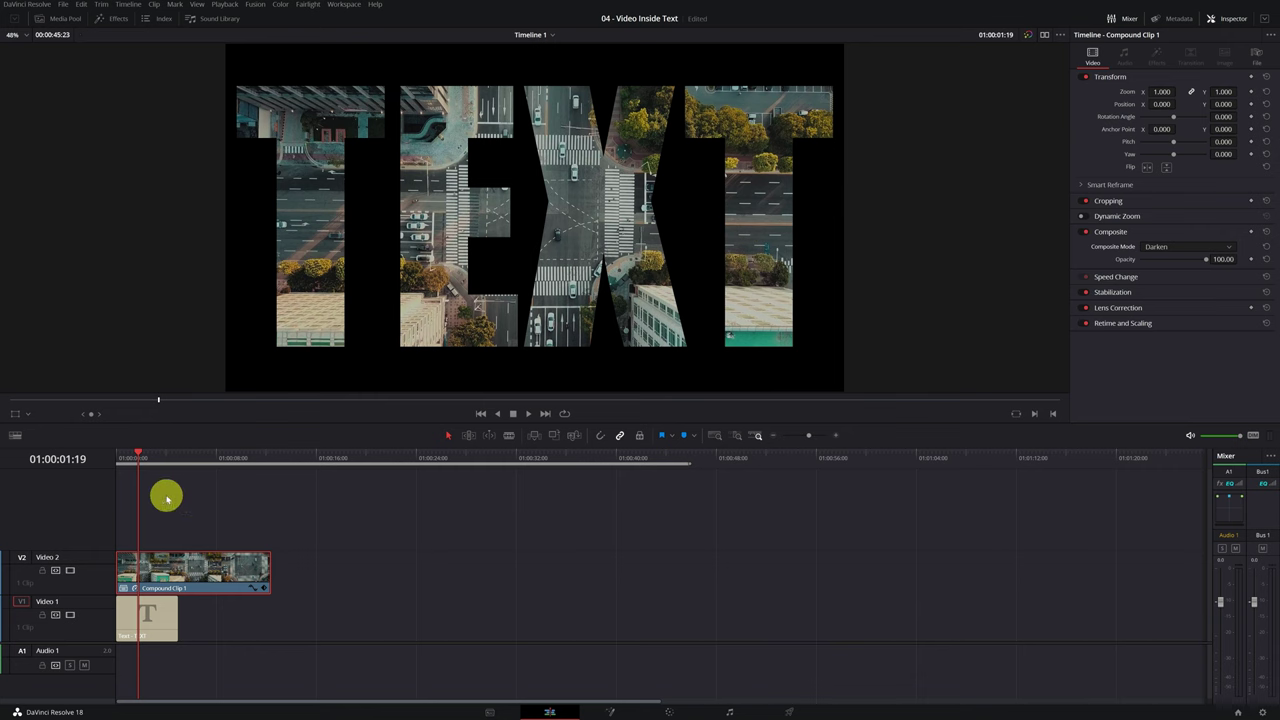
# Step: Replace the Video 1 title's Rich Text 'TEXT' with 'CITY'
pyautogui.click(146, 612)
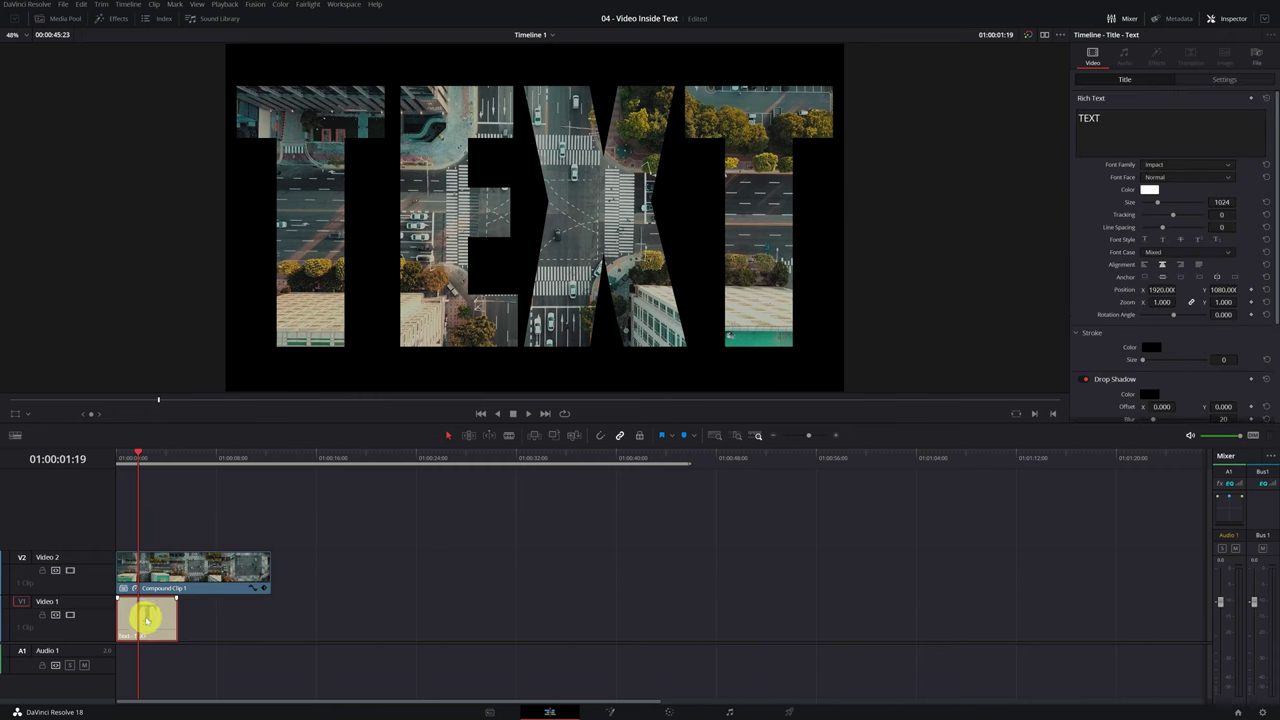
pyautogui.click(1126, 121)
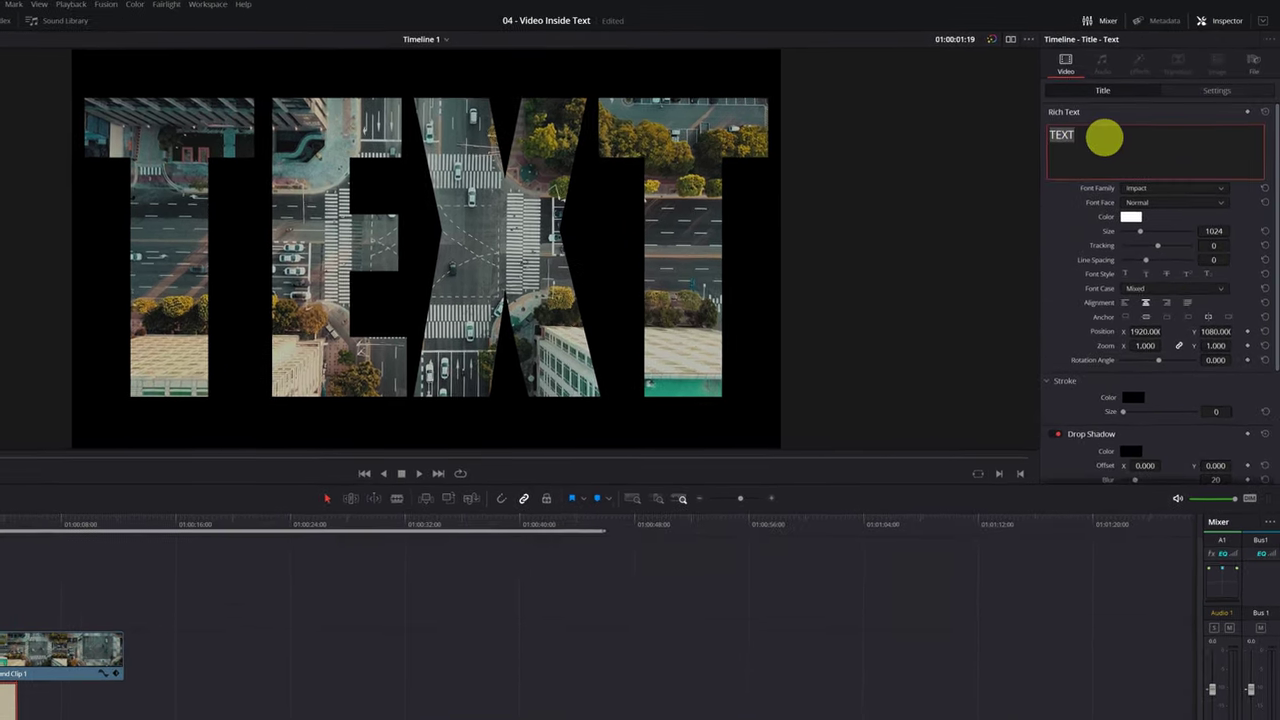
pyautogui.write('CITY')
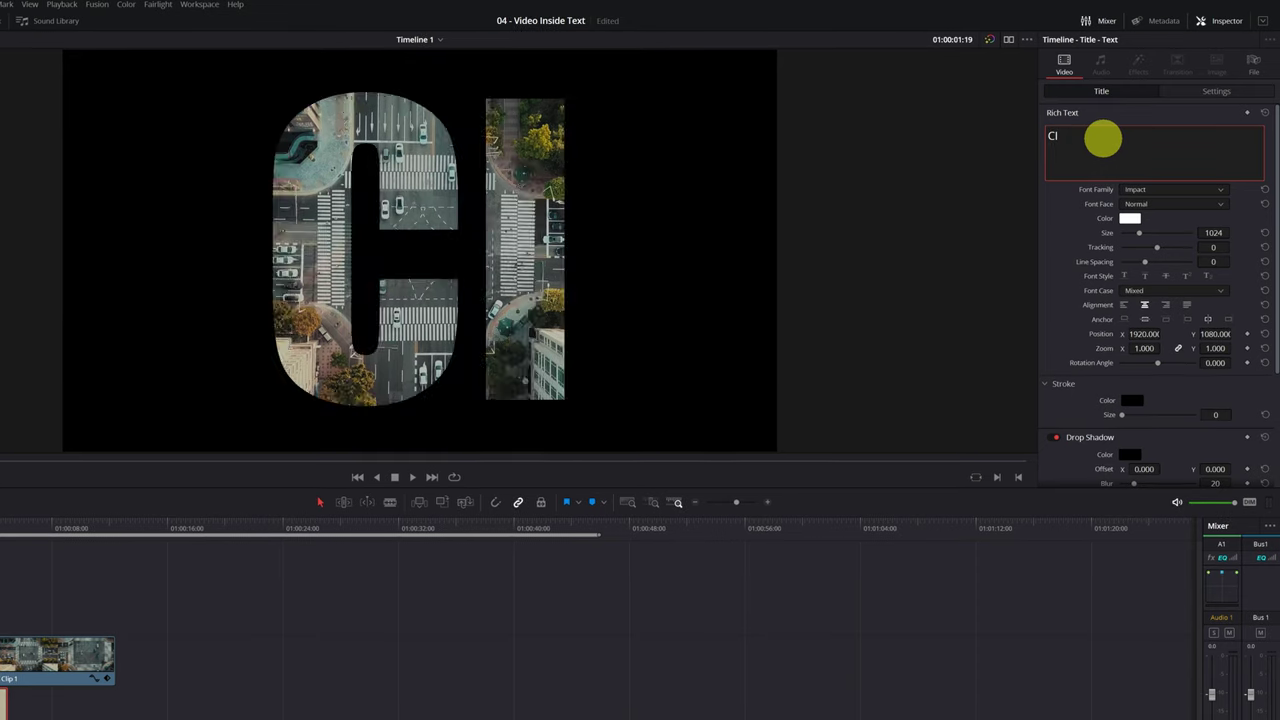
pyautogui.click(1216, 94)
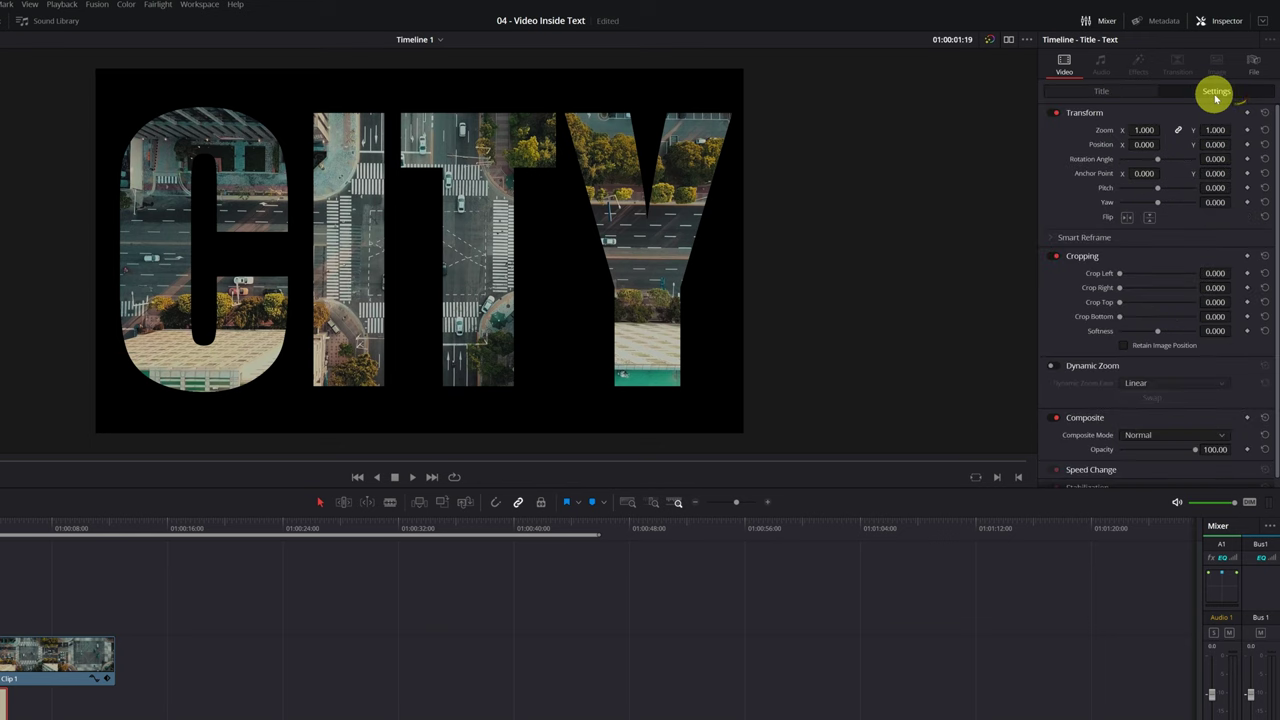
# Step: Enable Dynamic Zoom on the CITY title and play it from the start
pyautogui.click(1056, 369)
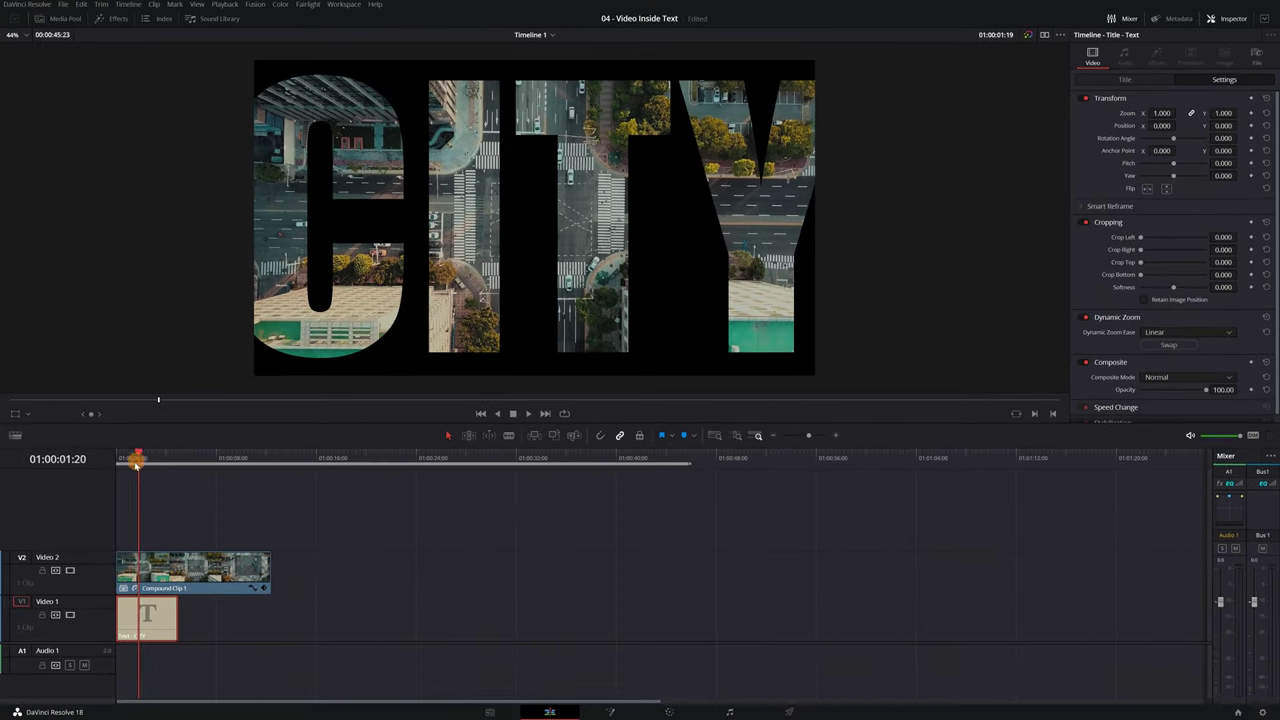
pyautogui.moveTo(136, 463); pyautogui.dragTo(128, 494)
pyautogui.press('space')
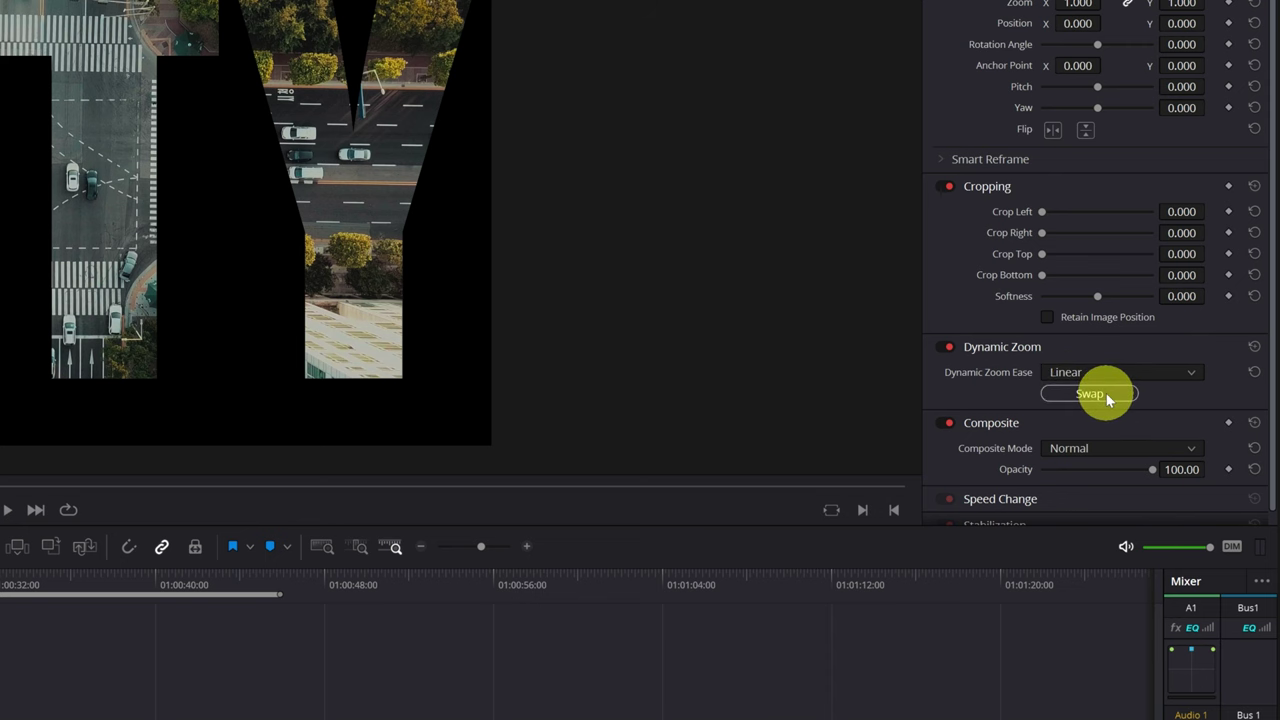
# Step: Swap the Dynamic Zoom direction and replay it from the timeline start
pyautogui.click(1106, 393)
pyautogui.moveTo(143, 458); pyautogui.dragTo(126, 486)
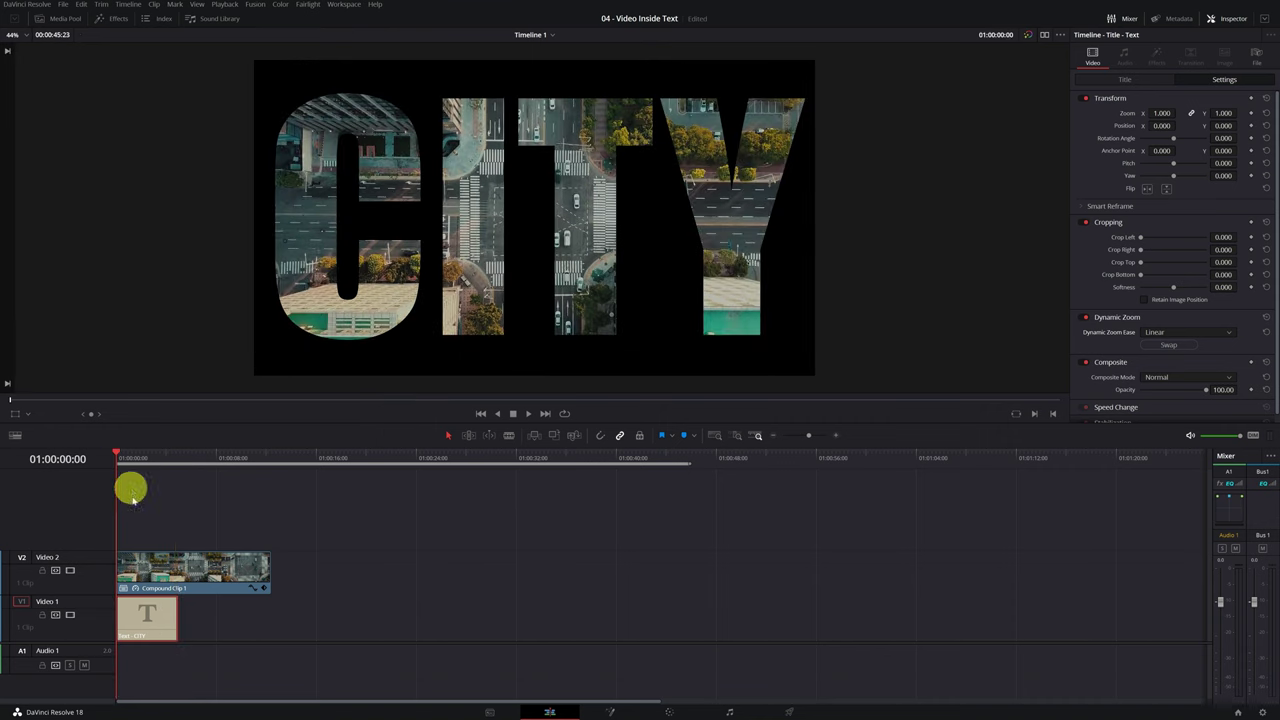
pyautogui.press('space')
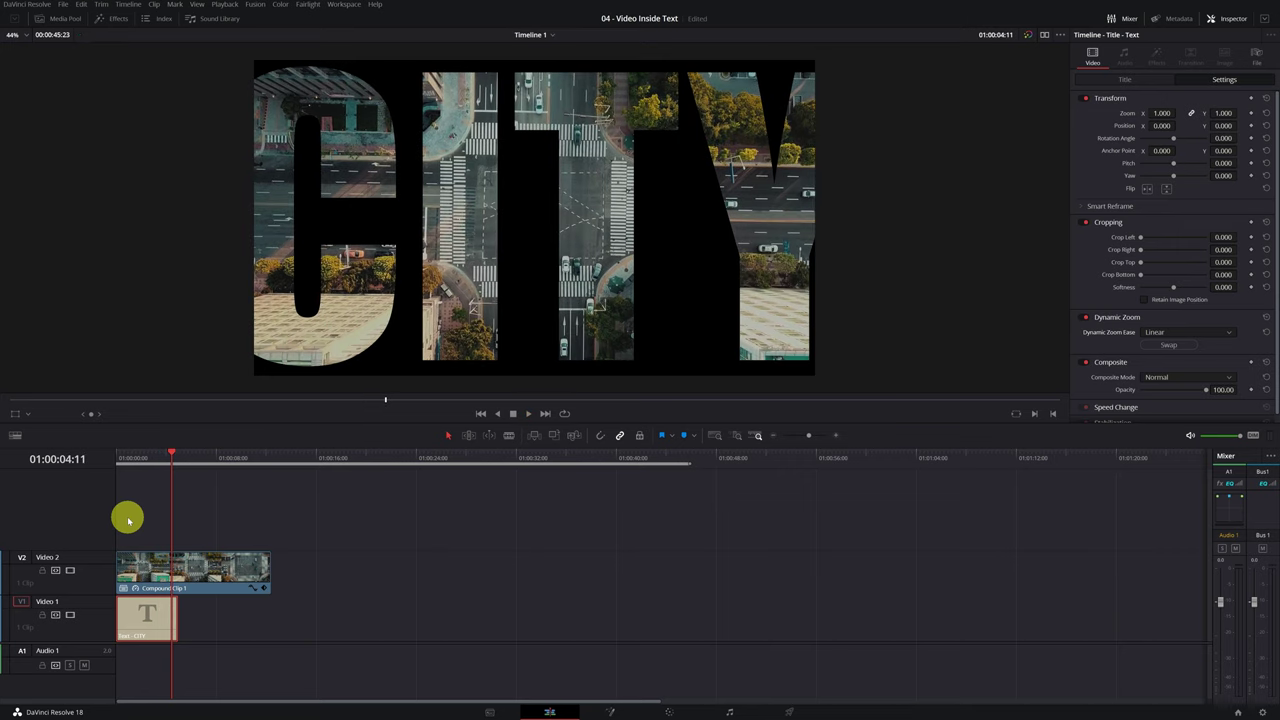
pyautogui.moveTo(171, 456); pyautogui.dragTo(104, 457)
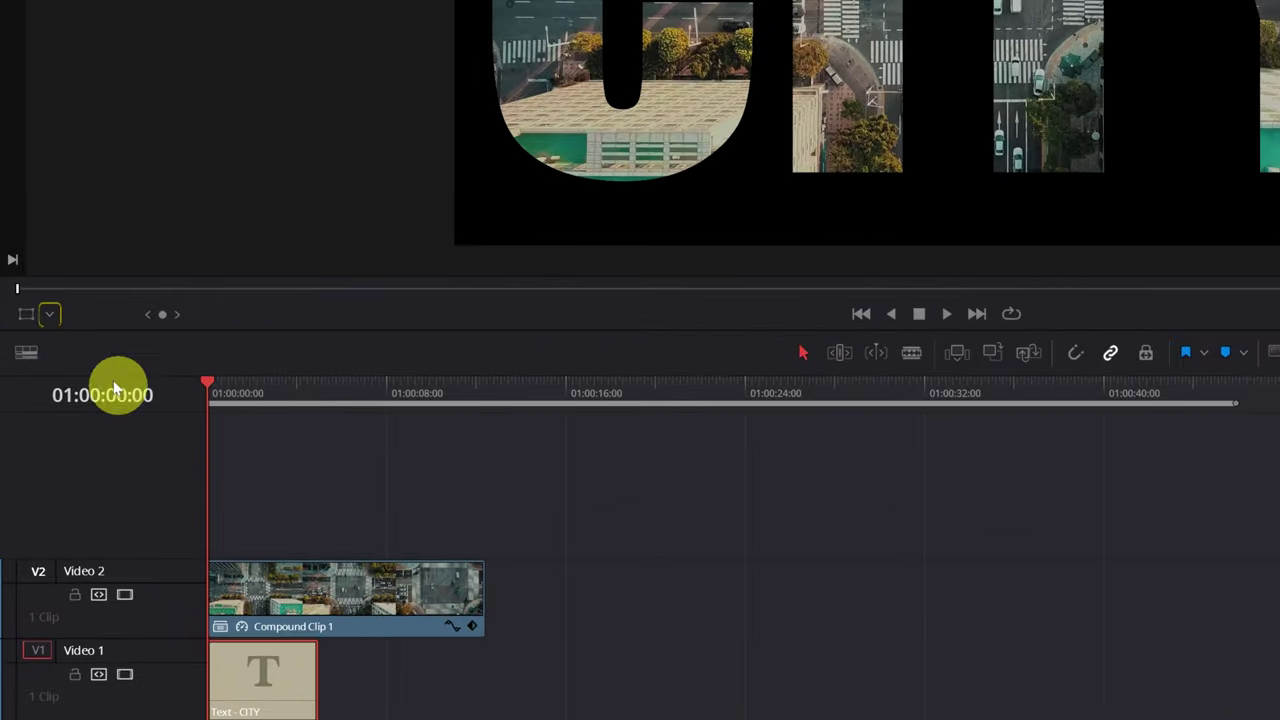
# Step: Show the Dynamic Zoom overlay, shrink the red end box, and move it into the T's stem
pyautogui.click(50, 314)
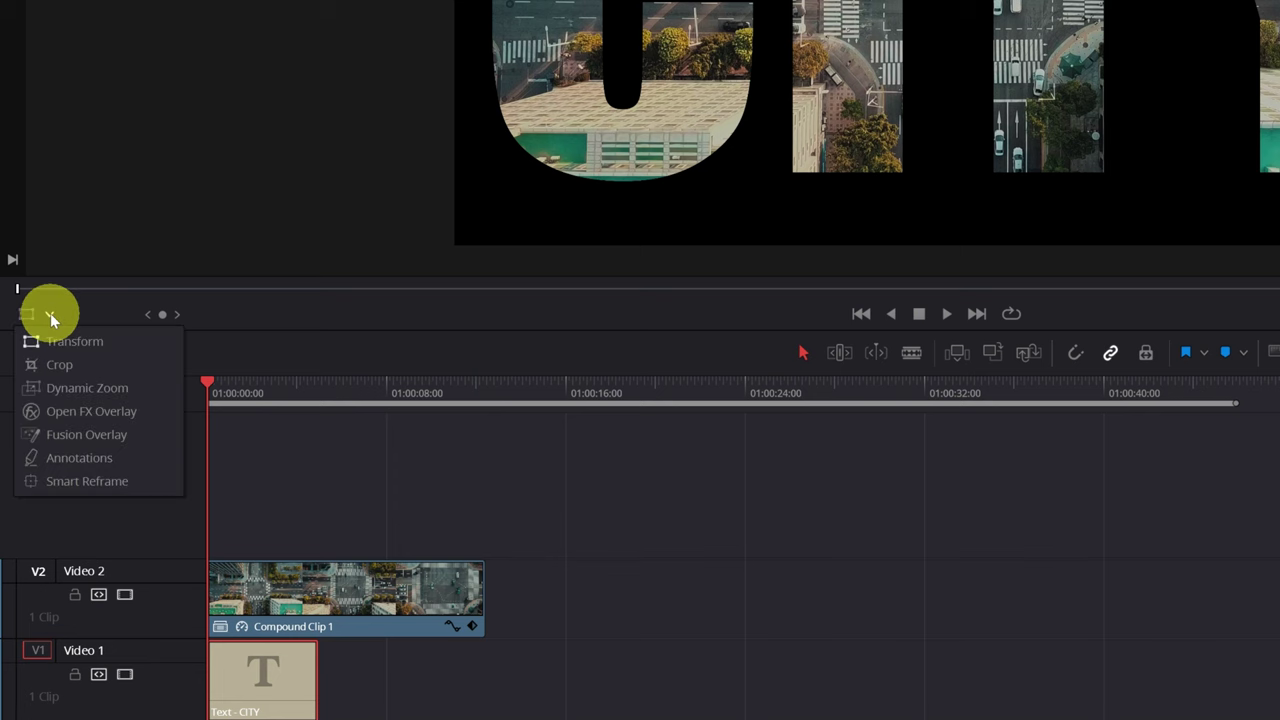
pyautogui.click(88, 388)
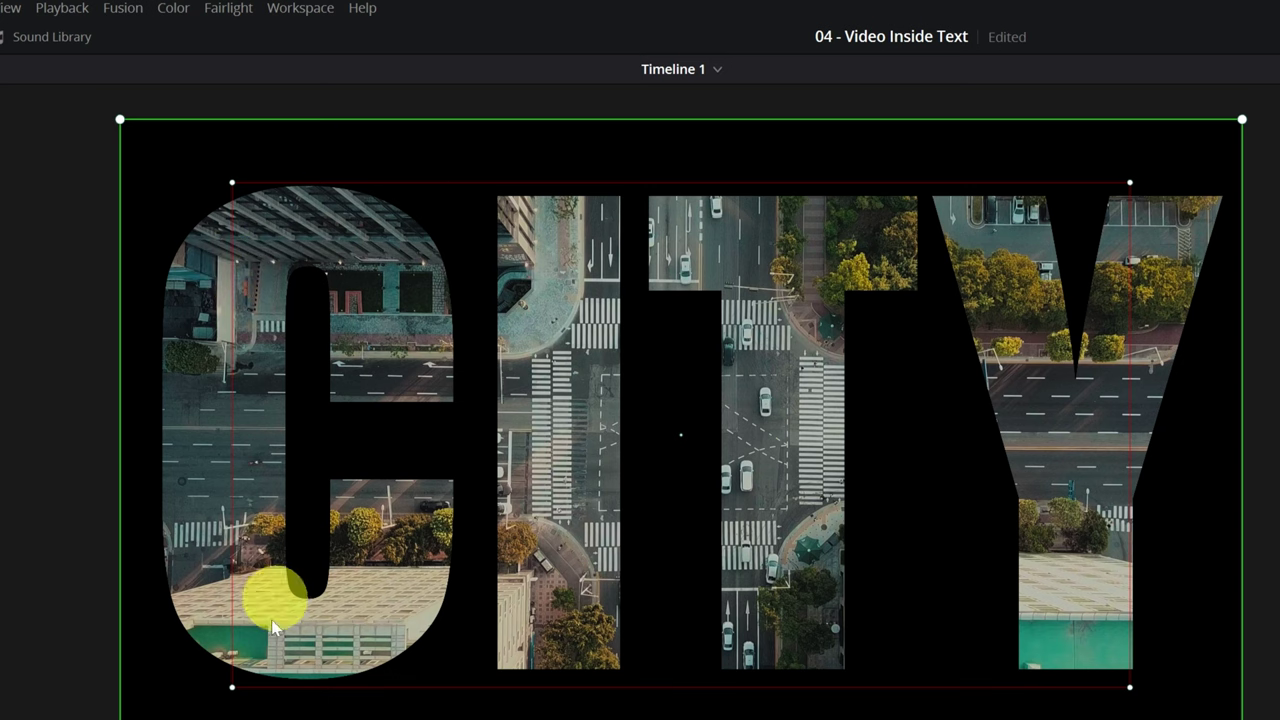
pyautogui.click(231, 690)
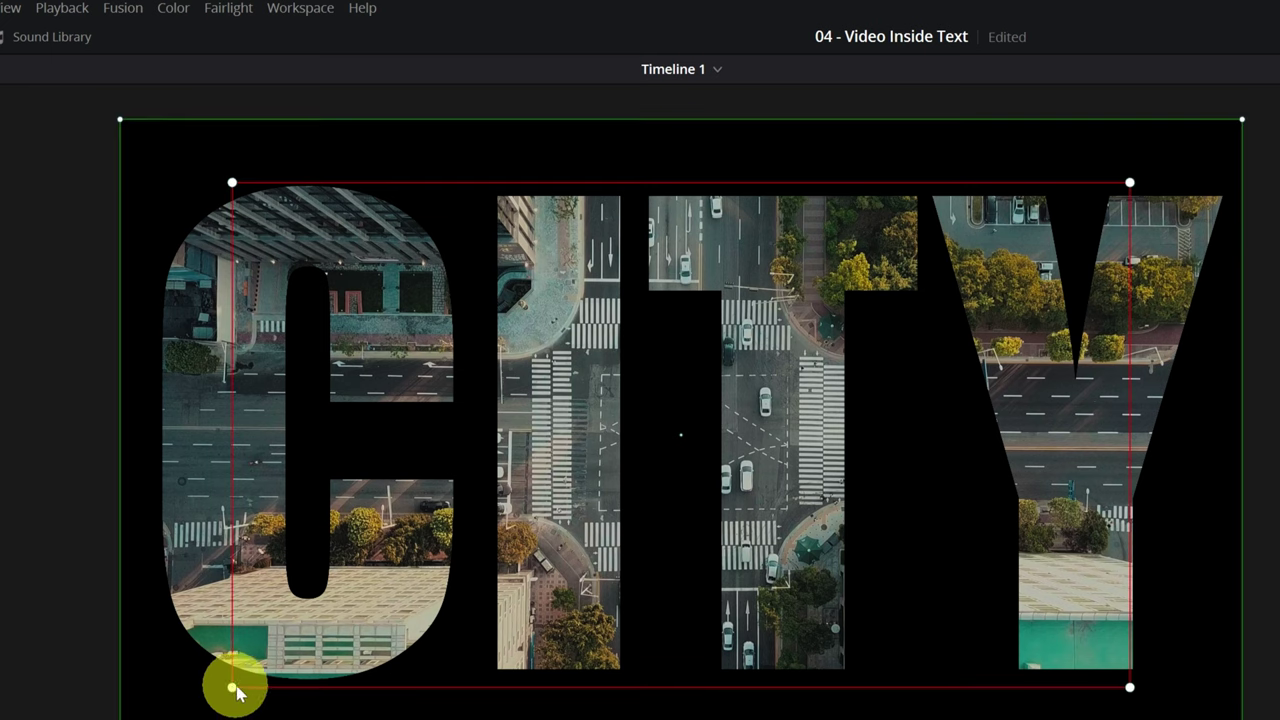
pyautogui.click(231, 690)
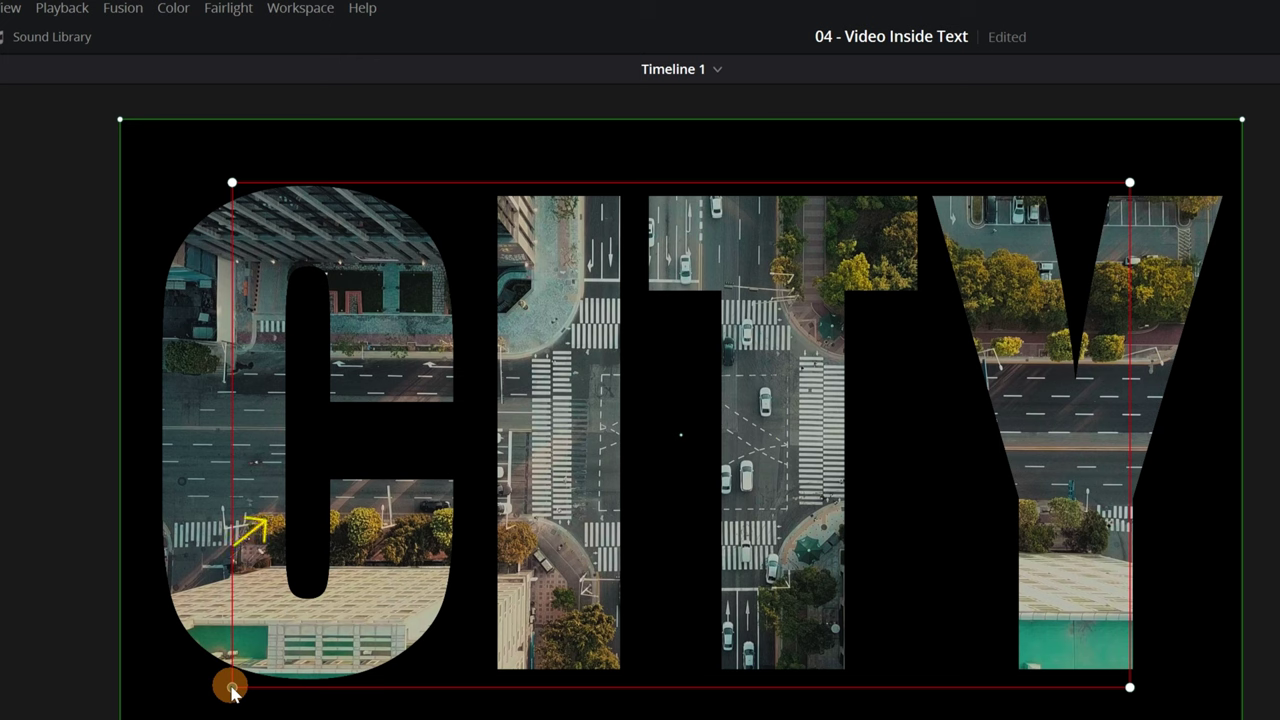
pyautogui.moveTo(232, 690); pyautogui.dragTo(672, 510)
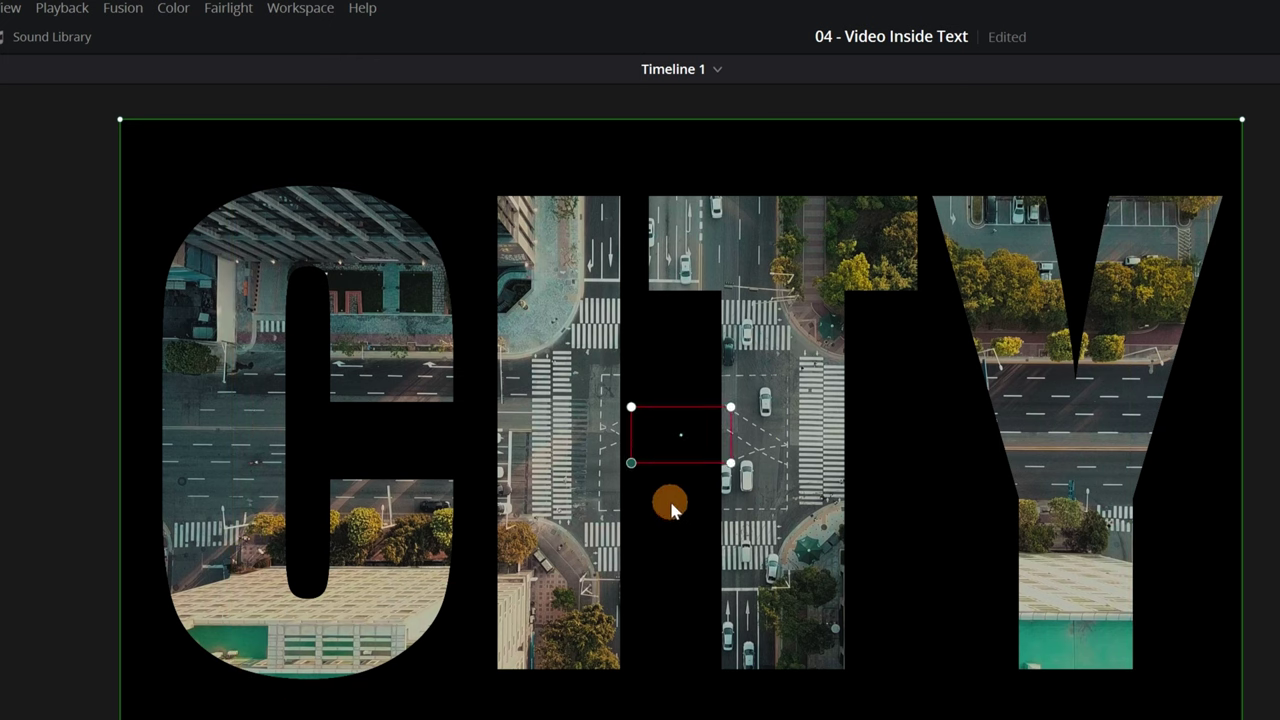
pyautogui.moveTo(680, 435); pyautogui.dragTo(778, 438)
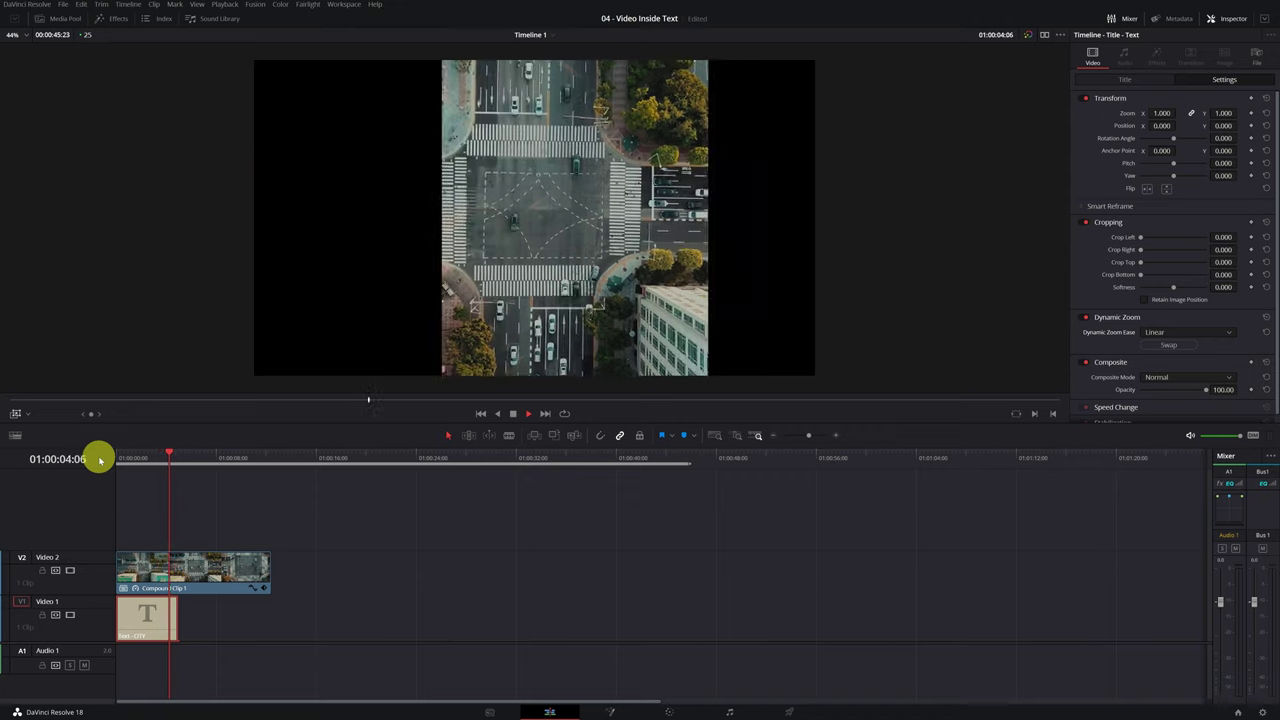
# Step: Stop playback and scrub to the frame where the T fills the viewer
pyautogui.press('space')
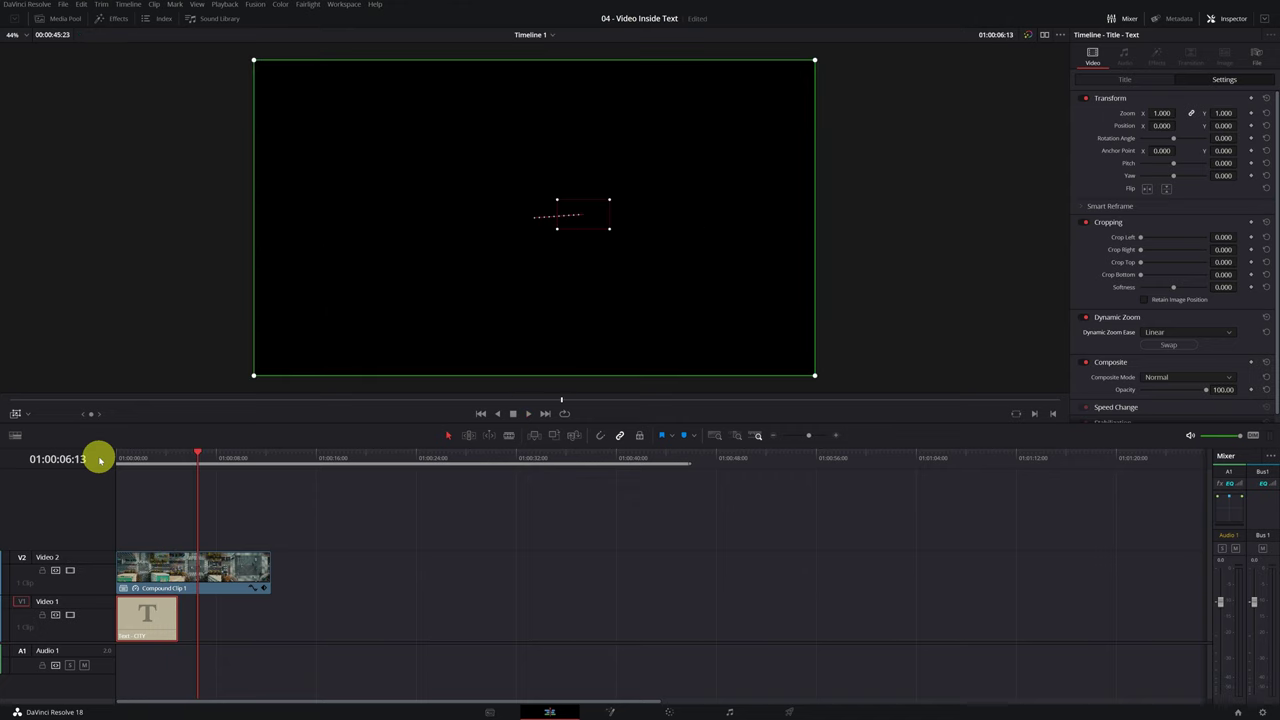
pyautogui.moveTo(168, 458); pyautogui.dragTo(168, 460)
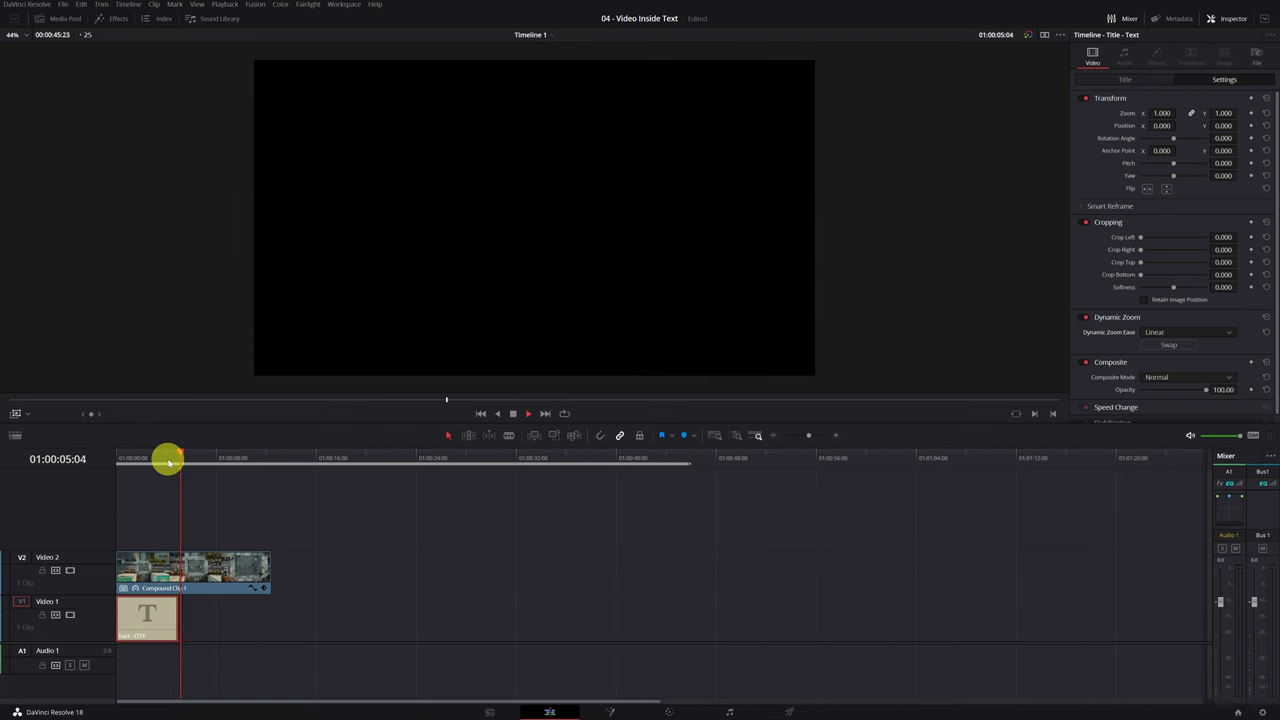
pyautogui.press('space')
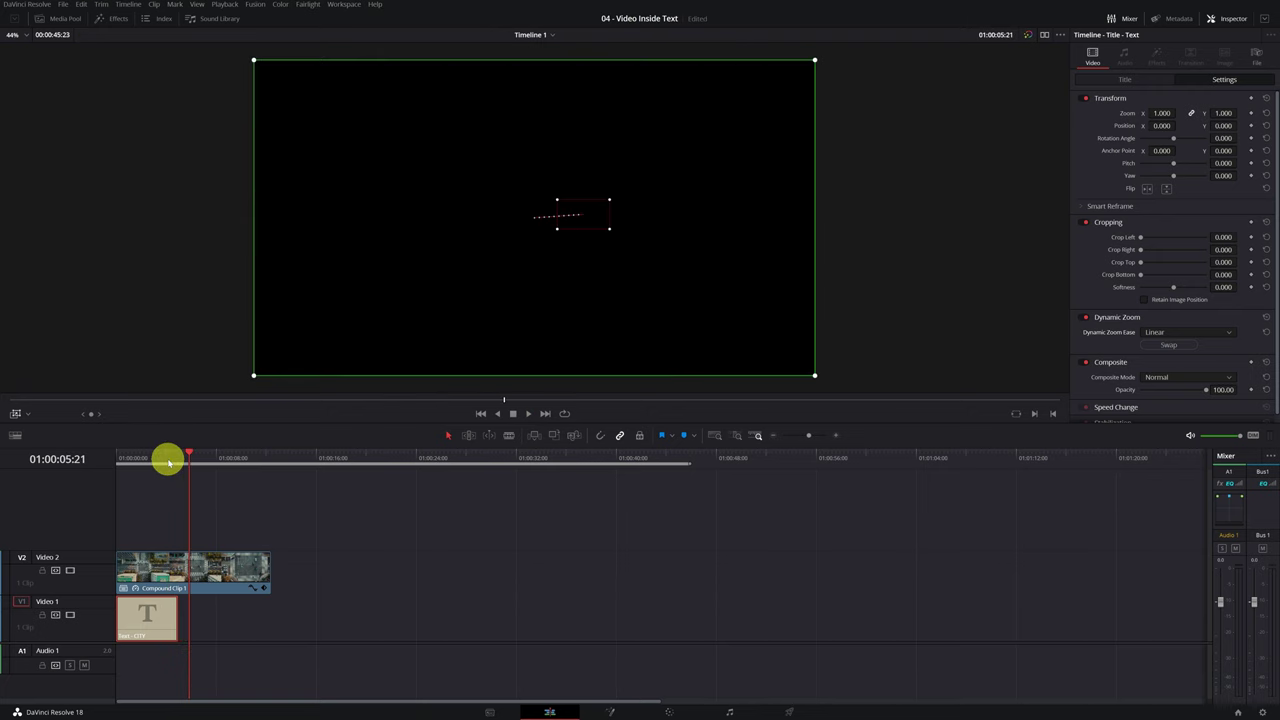
# Step: Hide the dynamic zoom overlay, re-scrub the zoom from 01:00:02:20, and select Compound Clip 1 on Video 2
pyautogui.click(14, 414)
pyautogui.click(152, 461)
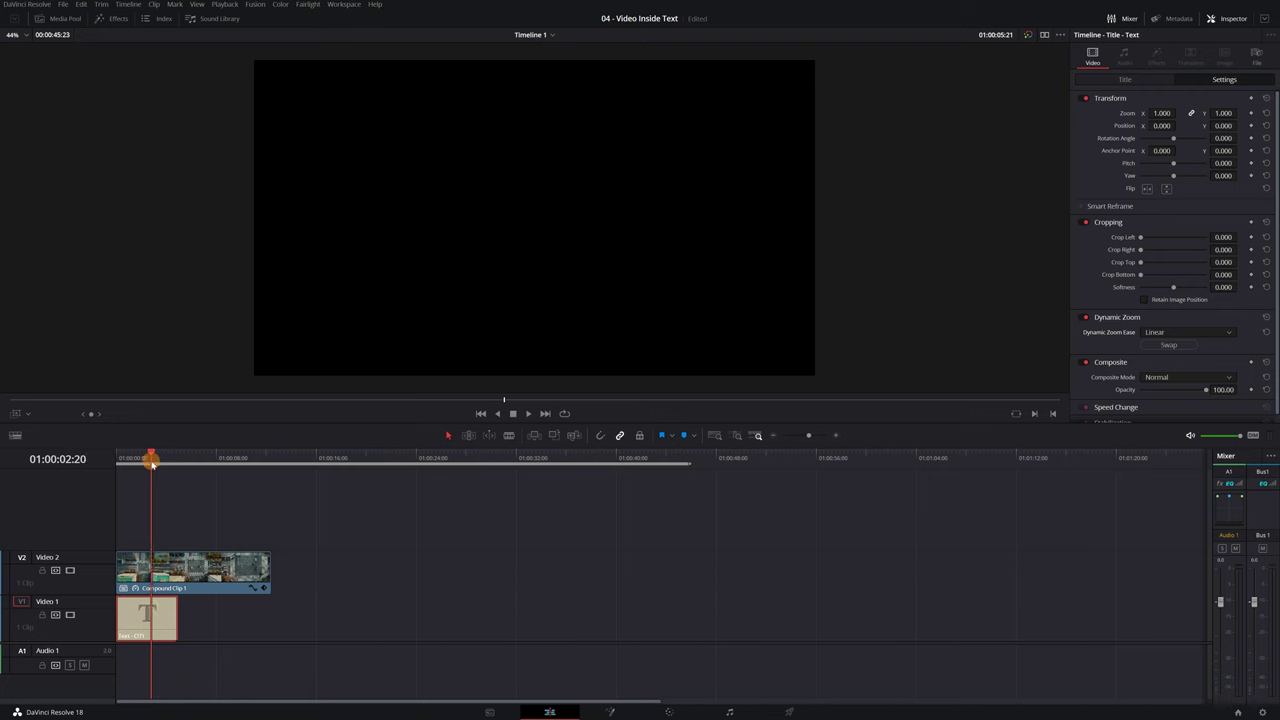
pyautogui.moveTo(152, 461); pyautogui.dragTo(168, 468)
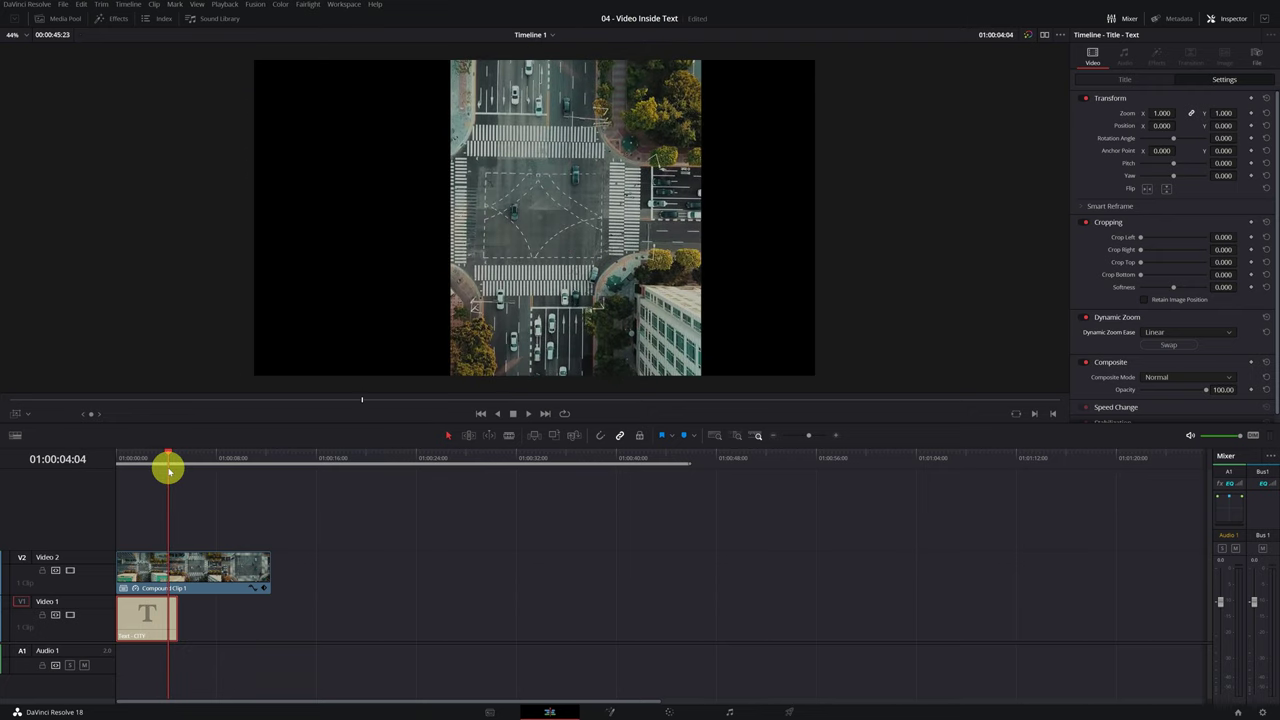
pyautogui.click(159, 572)
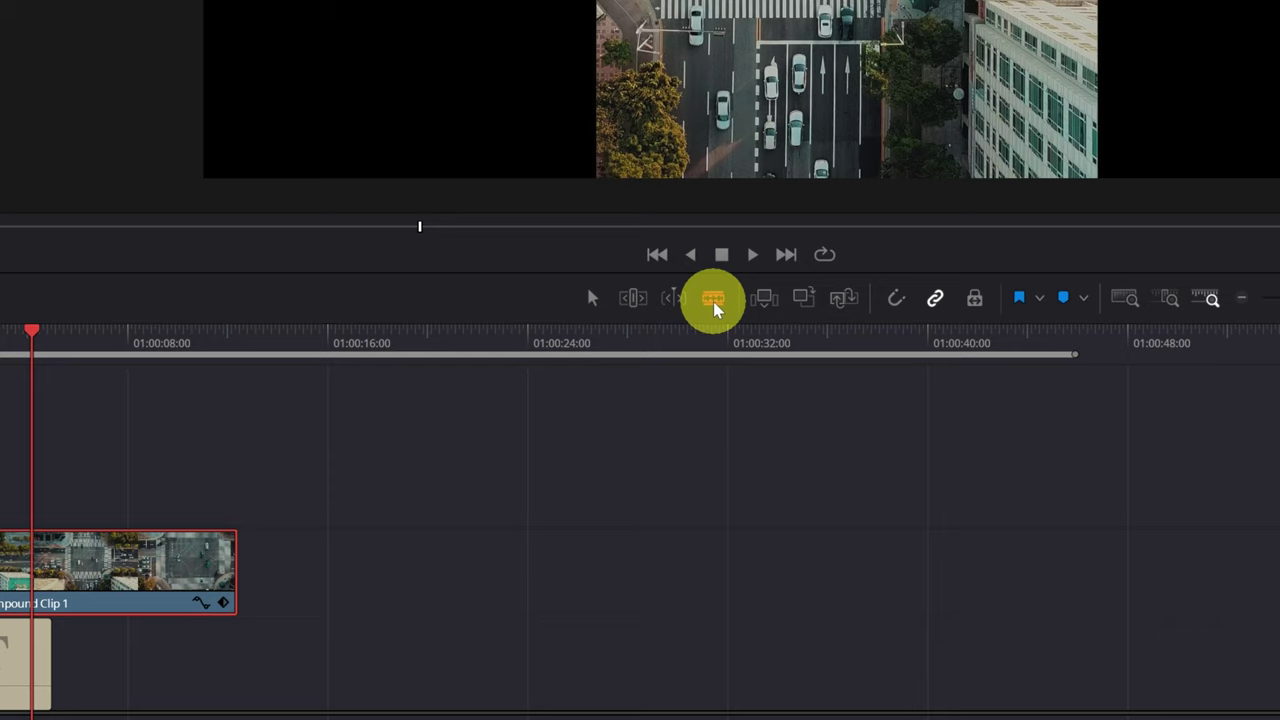
# Step: Cut Compound Clip 1 with the Blade tool at 01:00:05:00
pyautogui.click(713, 298)
pyautogui.hotkey('ctrl', '=')
pyautogui.hotkey('ctrl', '=')
pyautogui.hotkey('ctrl', '=')
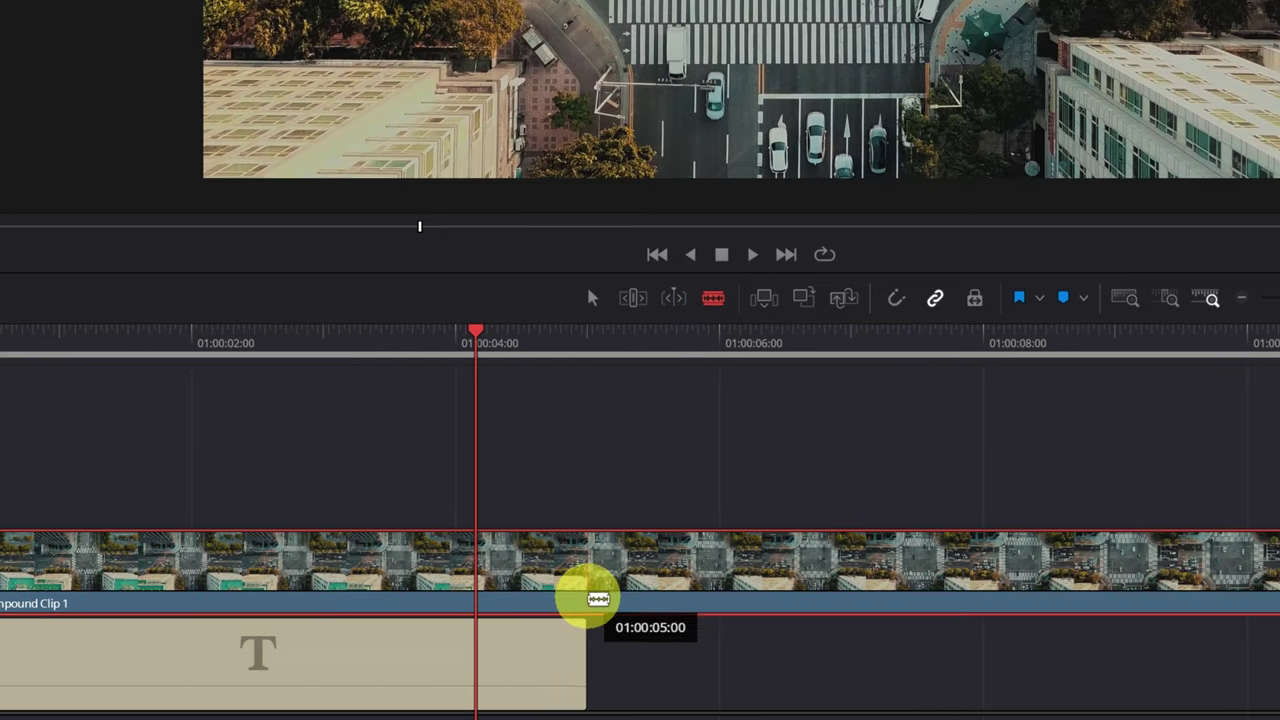
pyautogui.click(598, 599)
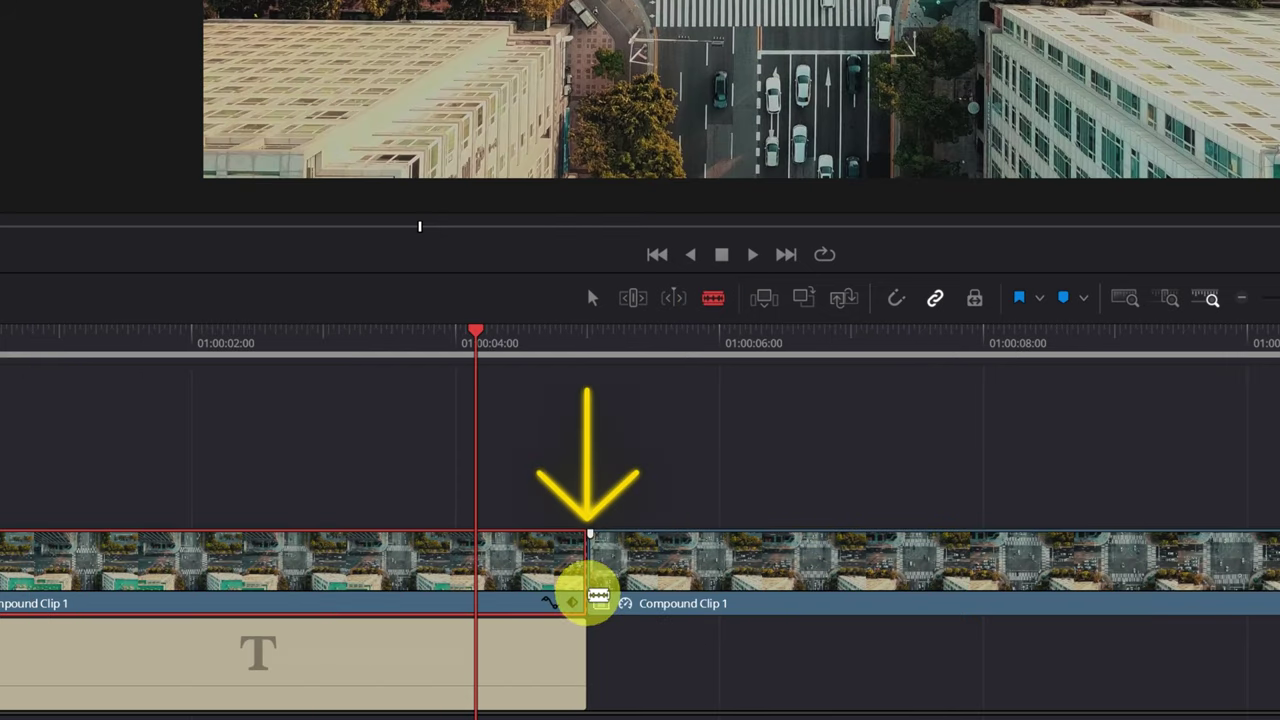
# Step: Set the second part of the split clip to Normal composite mode
pyautogui.click(594, 296)
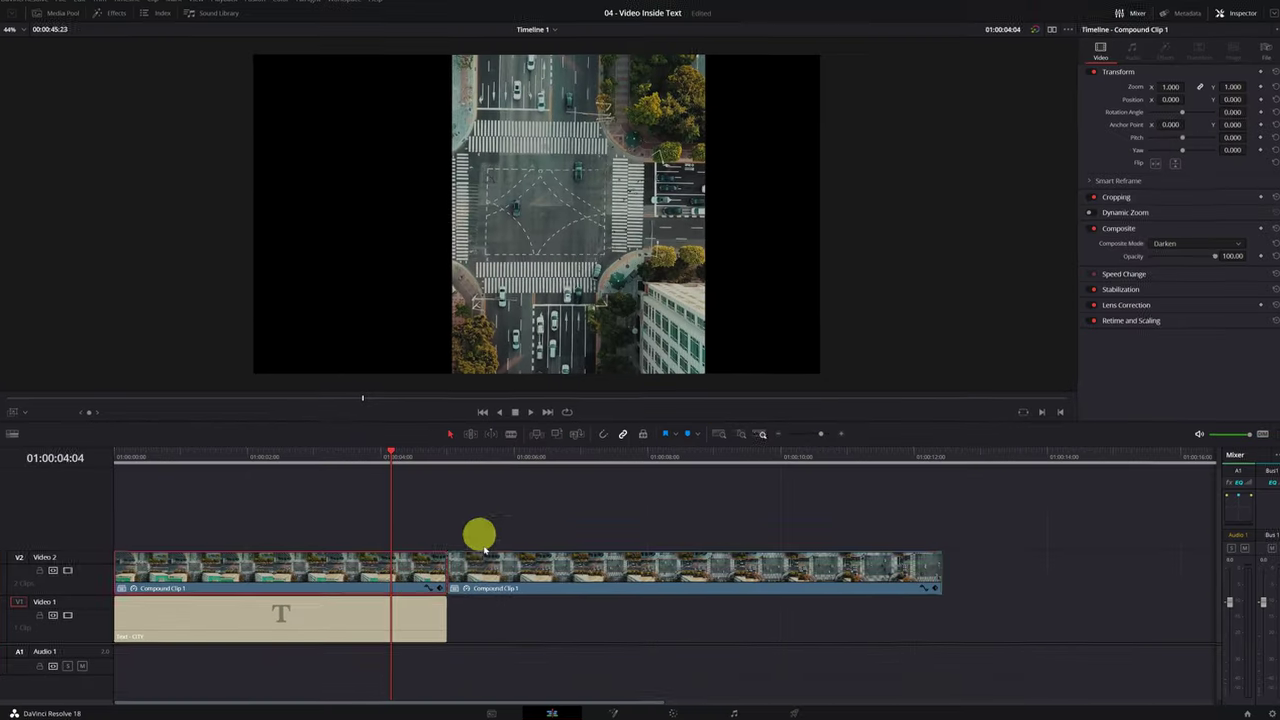
pyautogui.click(707, 572)
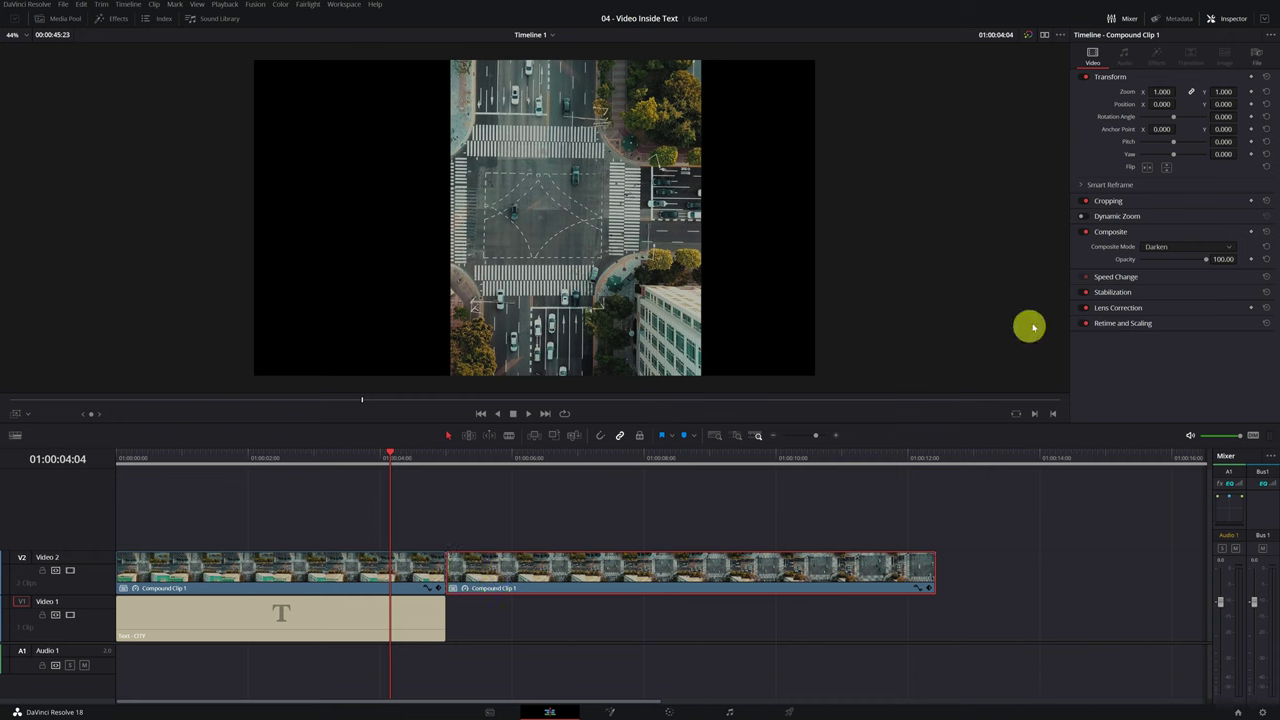
pyautogui.click(1228, 247)
pyautogui.click(1172, 263)
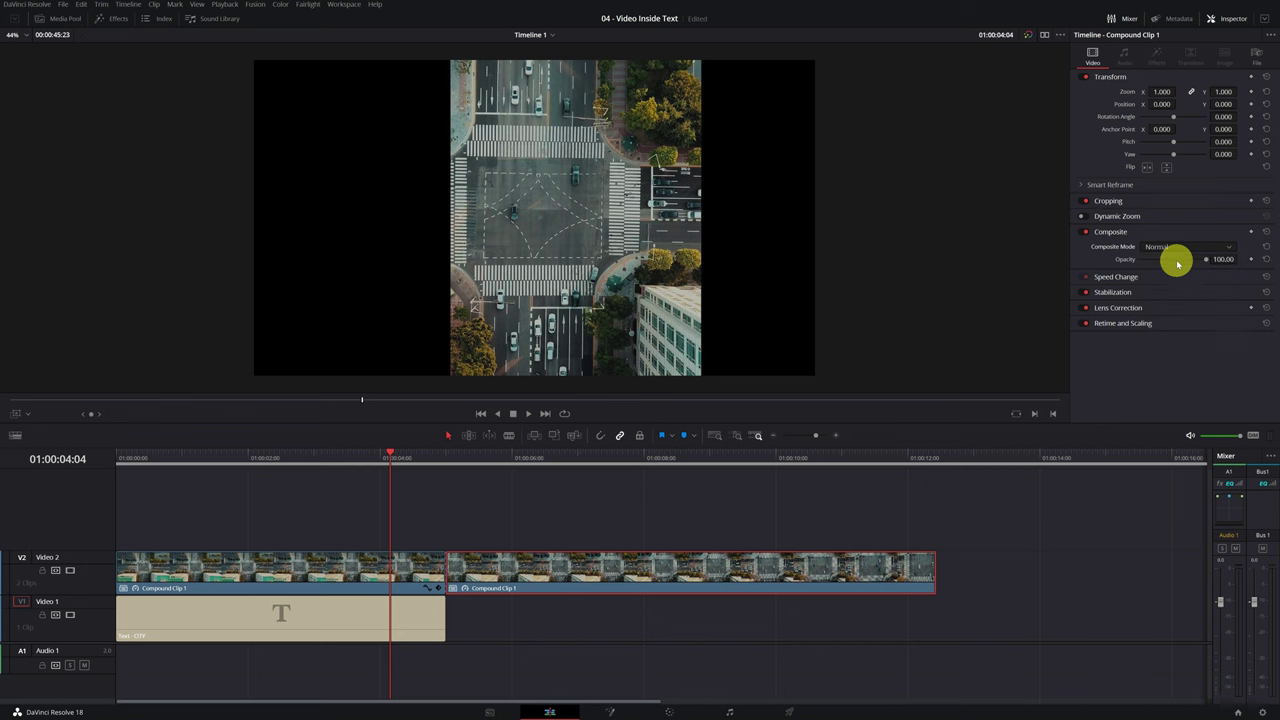
# Step: Play back from just before the cut to check the transition into the full video
pyautogui.moveTo(380, 459)
pyautogui.mouseDown()
pyautogui.moveTo(423, 459)
pyautogui.moveTo(389, 461)
pyautogui.mouseUp()
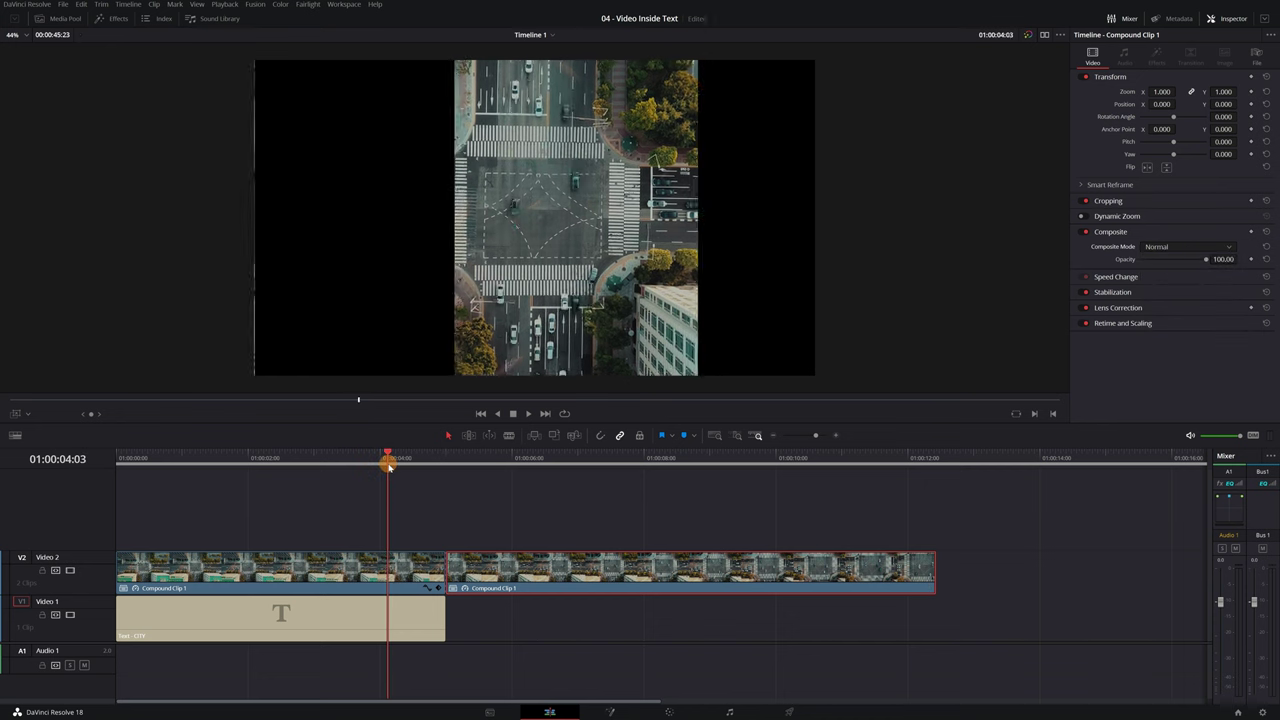
pyautogui.press('space')
pyautogui.click(391, 459)
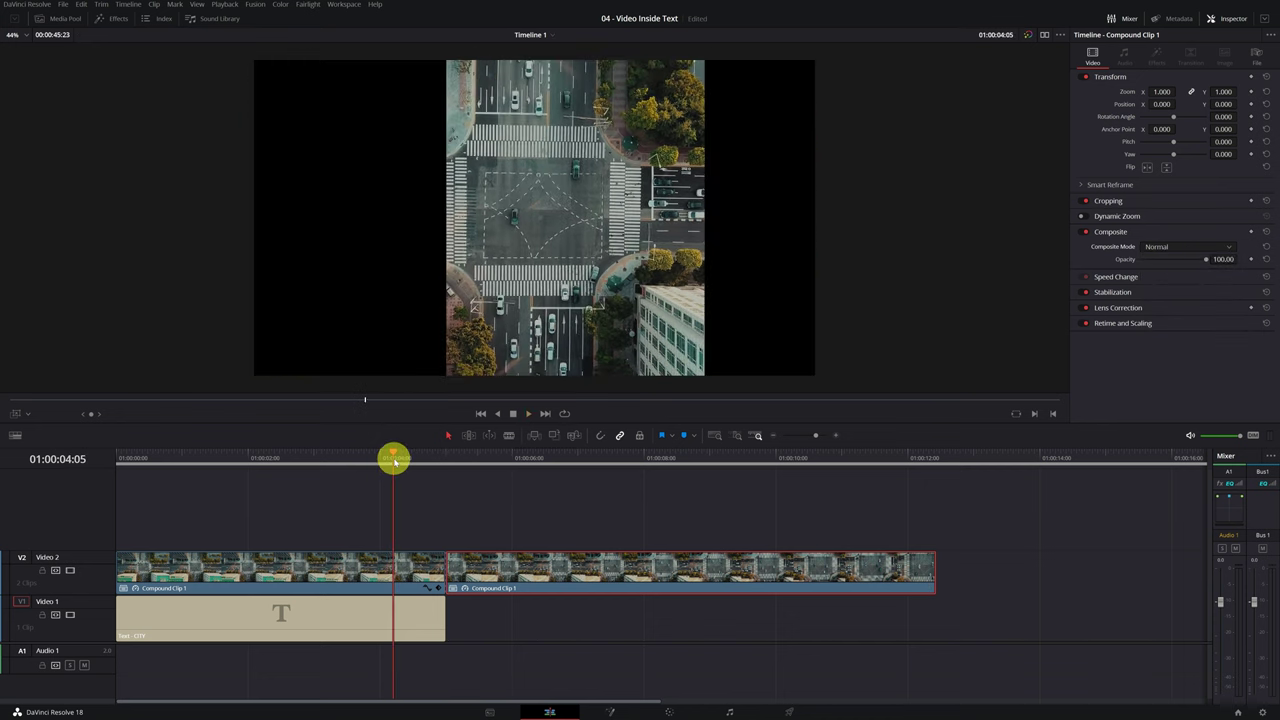